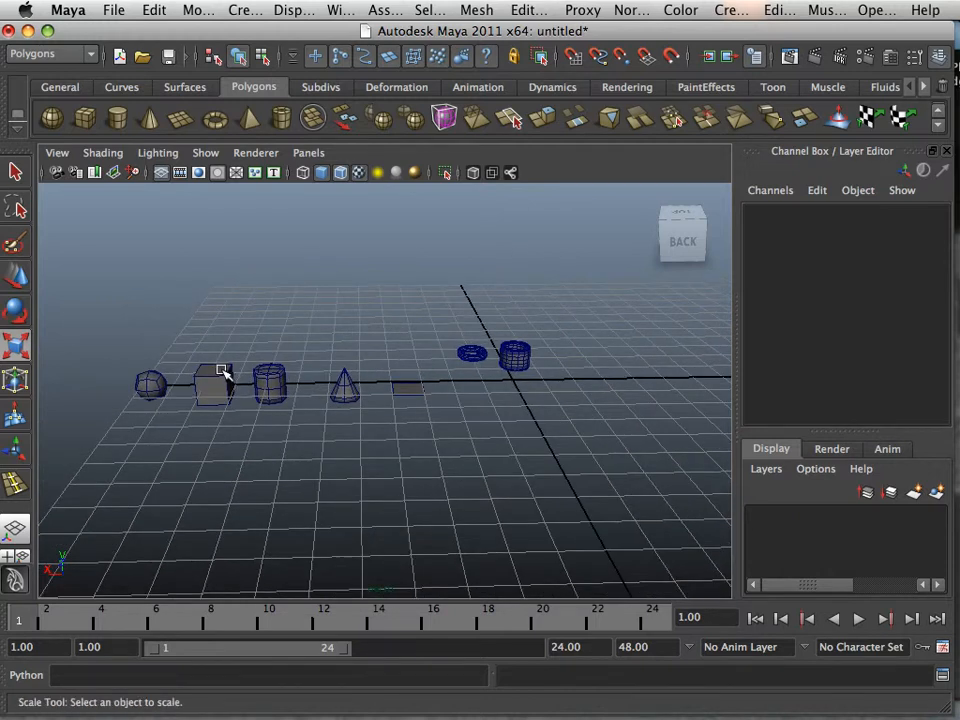
# Create a new polygon cube and move it along X to about -3.58, away from the other primitives.
pyautogui.click(221, 372)
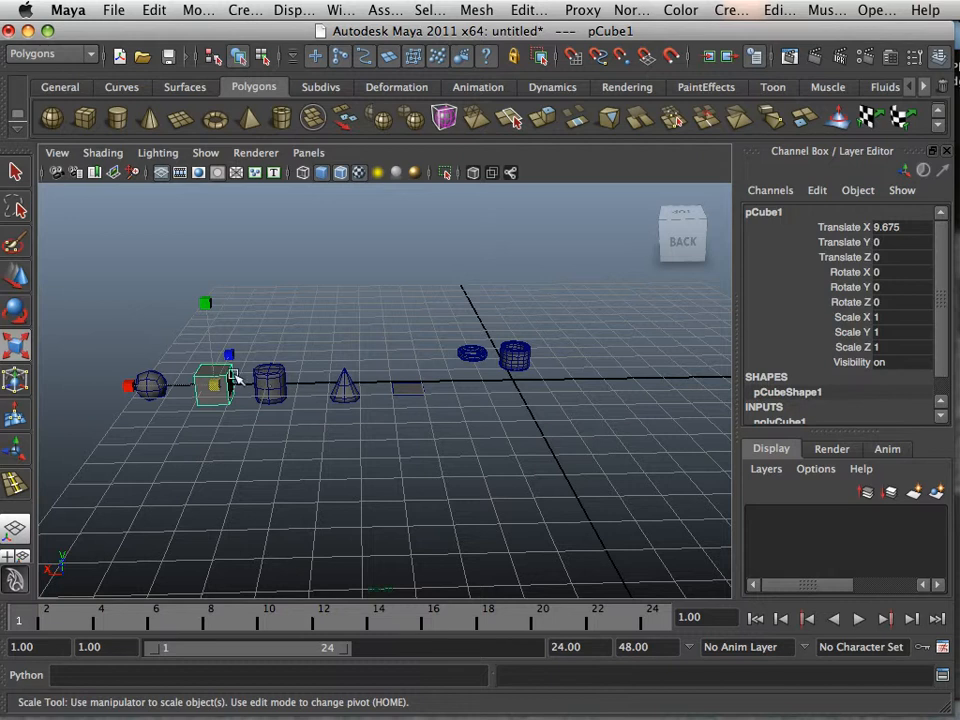
pyautogui.click(85, 119)
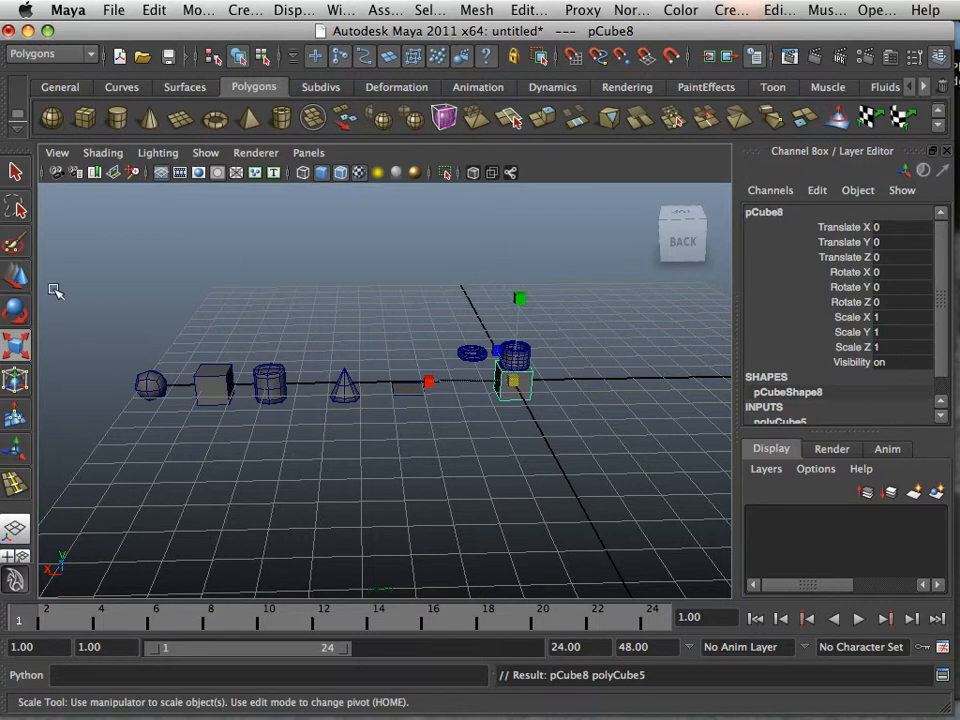
pyautogui.click(18, 280)
pyautogui.moveTo(452, 382); pyautogui.dragTo(327, 371)
# Scale the new cube into a wide, flat slab of about 5.436 in X, 0.633 in Y and 3.915 in Z.
pyautogui.keyDown('alt'); pyautogui.moveTo(327, 371); pyautogui.dragTo(561, 414, button='right'); pyautogui.keyUp('alt')
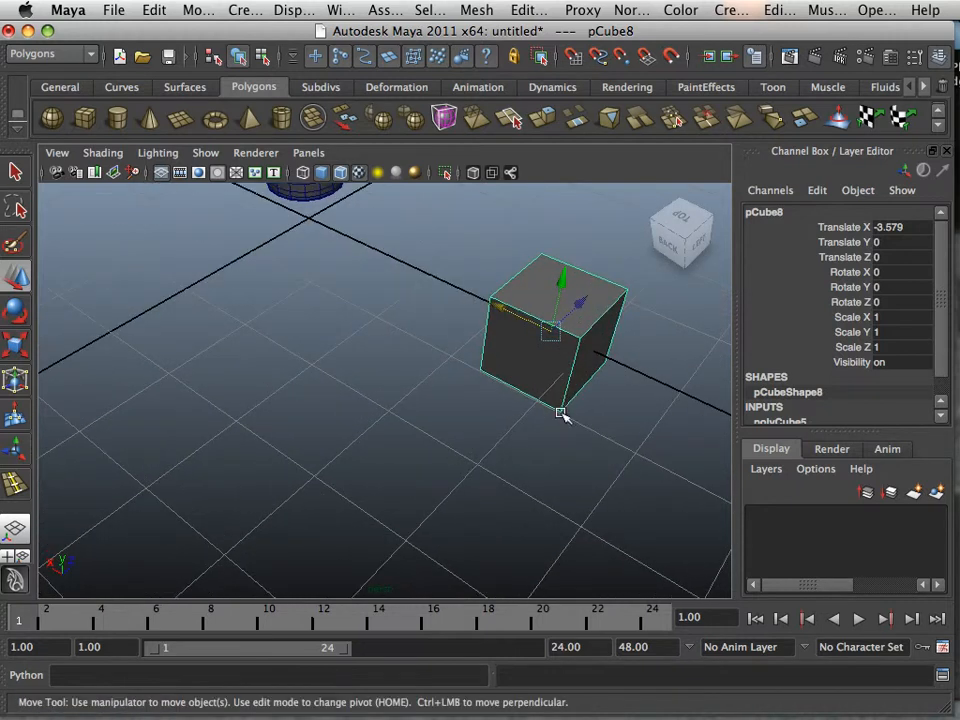
pyautogui.keyDown('alt'); pyautogui.moveTo(561, 414); pyautogui.dragTo(332, 437, button='middle'); pyautogui.keyUp('alt')
pyautogui.keyDown('alt'); pyautogui.moveTo(330, 392); pyautogui.dragTo(381, 409, button='right'); pyautogui.keyUp('alt')
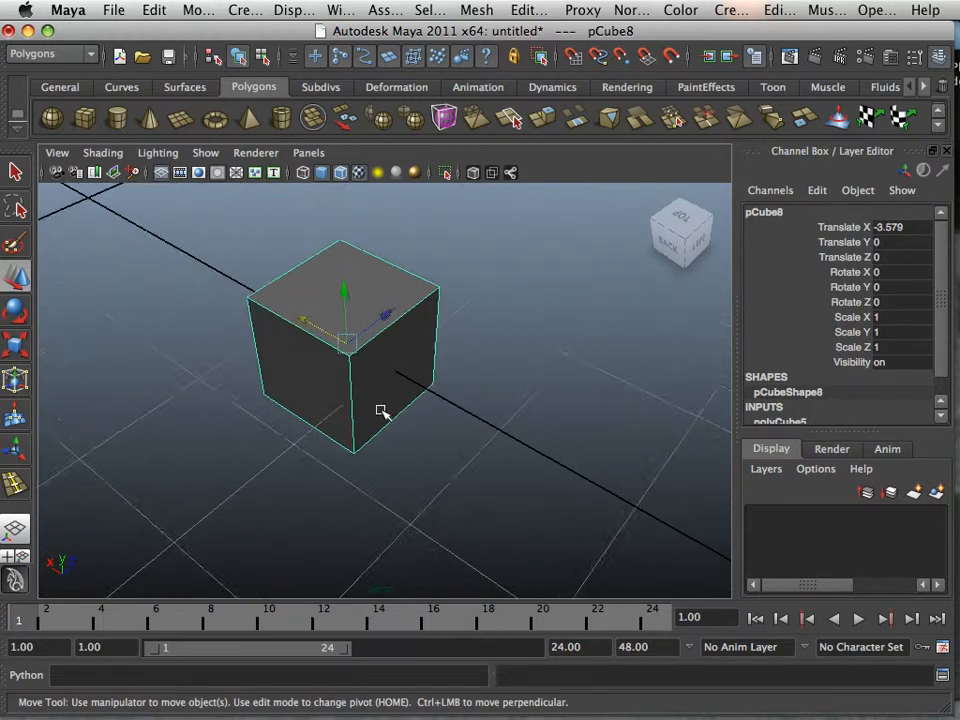
pyautogui.keyDown('alt'); pyautogui.moveTo(381, 409); pyautogui.dragTo(336, 540); pyautogui.keyUp('alt')
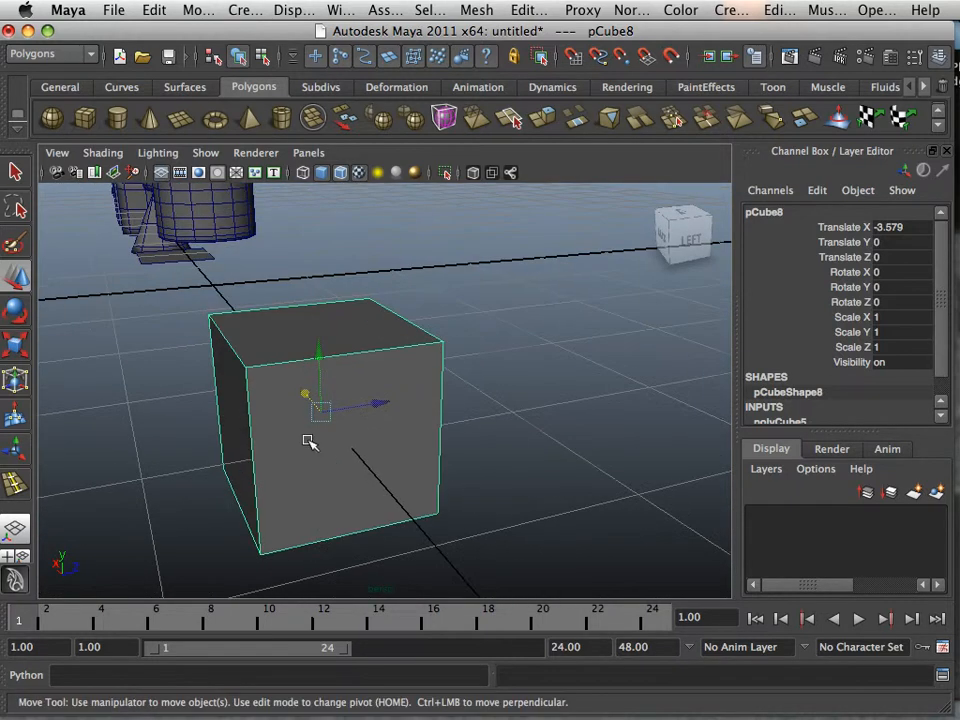
pyautogui.click(15, 346)
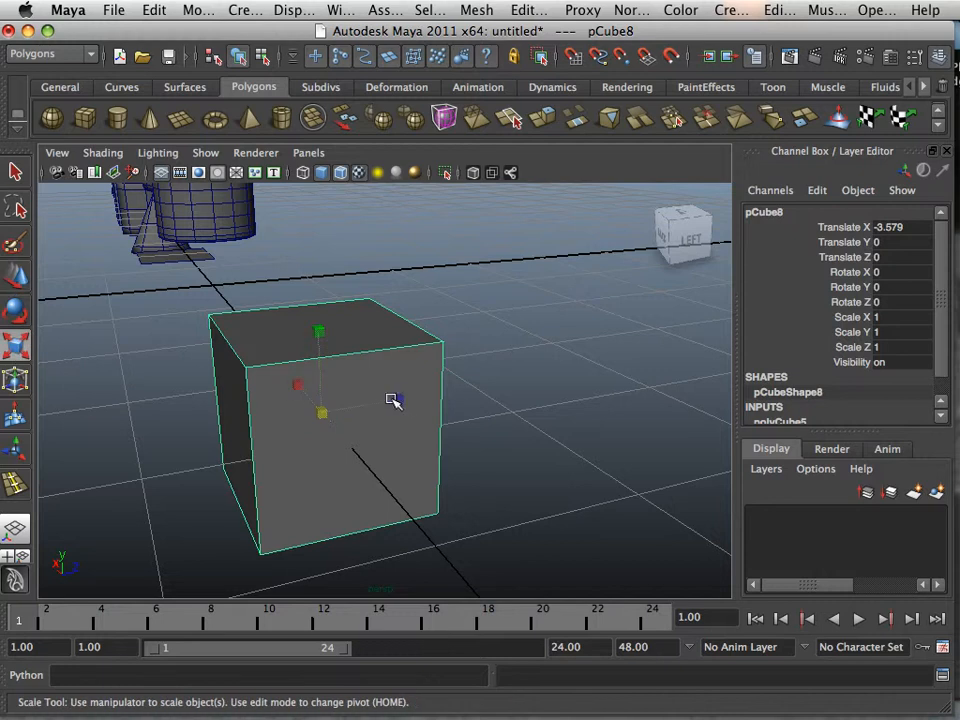
pyautogui.moveTo(394, 400); pyautogui.dragTo(293, 405)
pyautogui.moveTo(427, 356); pyautogui.dragTo(405, 328, button='middle')
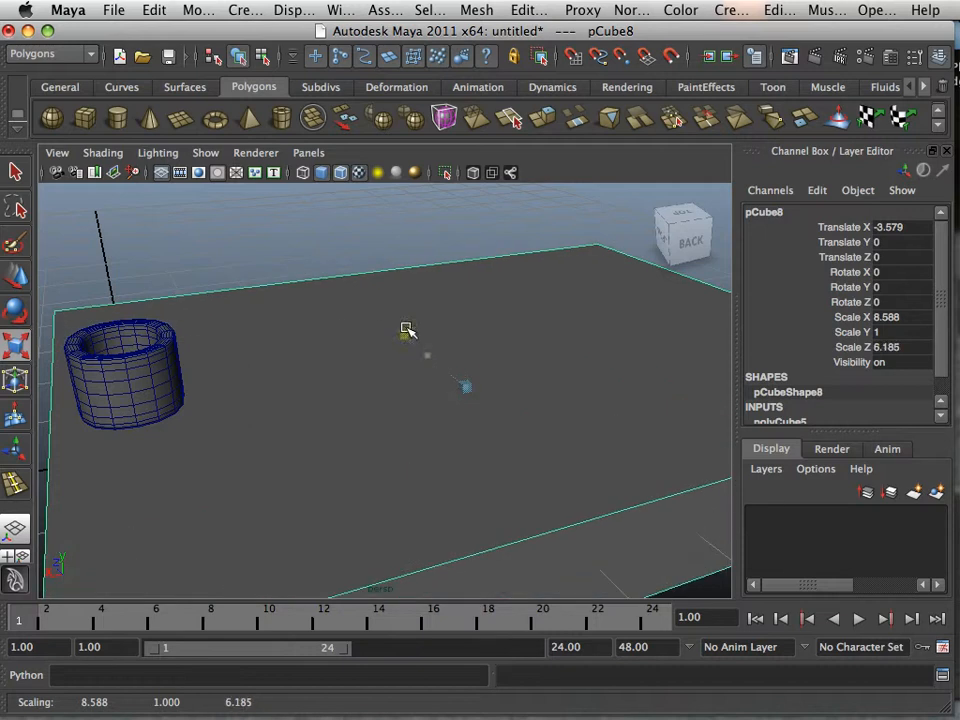
pyautogui.keyDown('alt'); pyautogui.moveTo(405, 328); pyautogui.dragTo(418, 422); pyautogui.keyUp('alt')
pyautogui.keyDown('alt'); pyautogui.moveTo(418, 422); pyautogui.dragTo(360, 402, button='right'); pyautogui.keyUp('alt')
pyautogui.moveTo(418, 398); pyautogui.dragTo(302, 384)
pyautogui.click(210, 468)
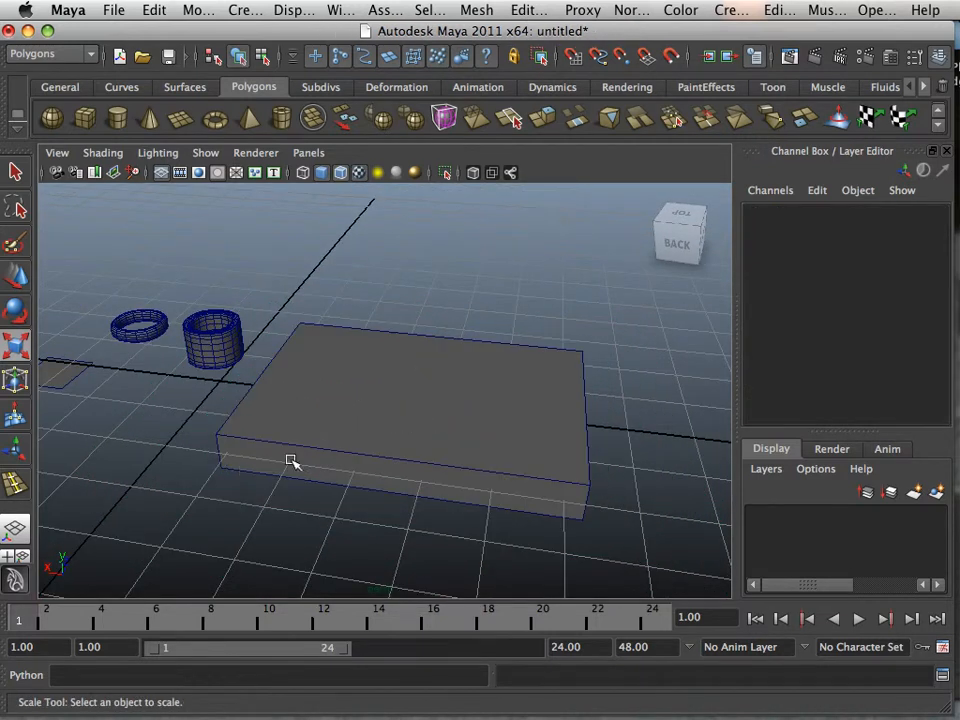
# Move the rounded cube at the far end of the row onto the slab, to about X -3.441 and Y 0.314.
pyautogui.keyDown('alt'); pyautogui.moveTo(293, 461); pyautogui.dragTo(336, 454); pyautogui.keyUp('alt')
pyautogui.keyDown('alt'); pyautogui.moveTo(336, 454); pyautogui.dragTo(157, 382, button='right'); pyautogui.keyUp('alt')
pyautogui.keyDown('alt'); pyautogui.moveTo(174, 393); pyautogui.dragTo(280, 397, button='middle'); pyautogui.keyUp('alt')
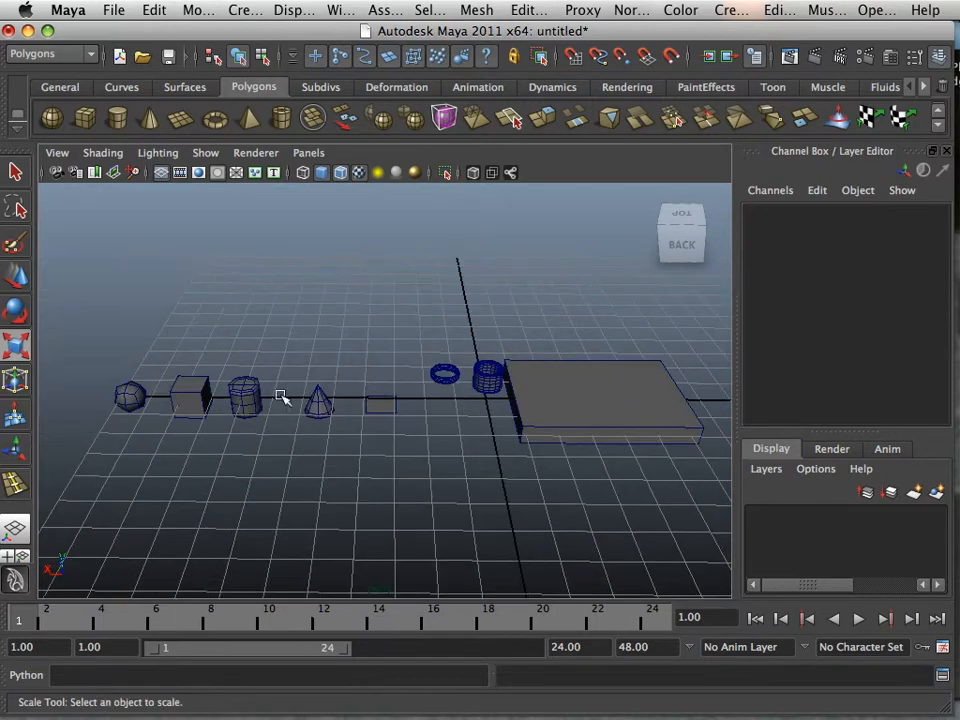
pyautogui.click(117, 394)
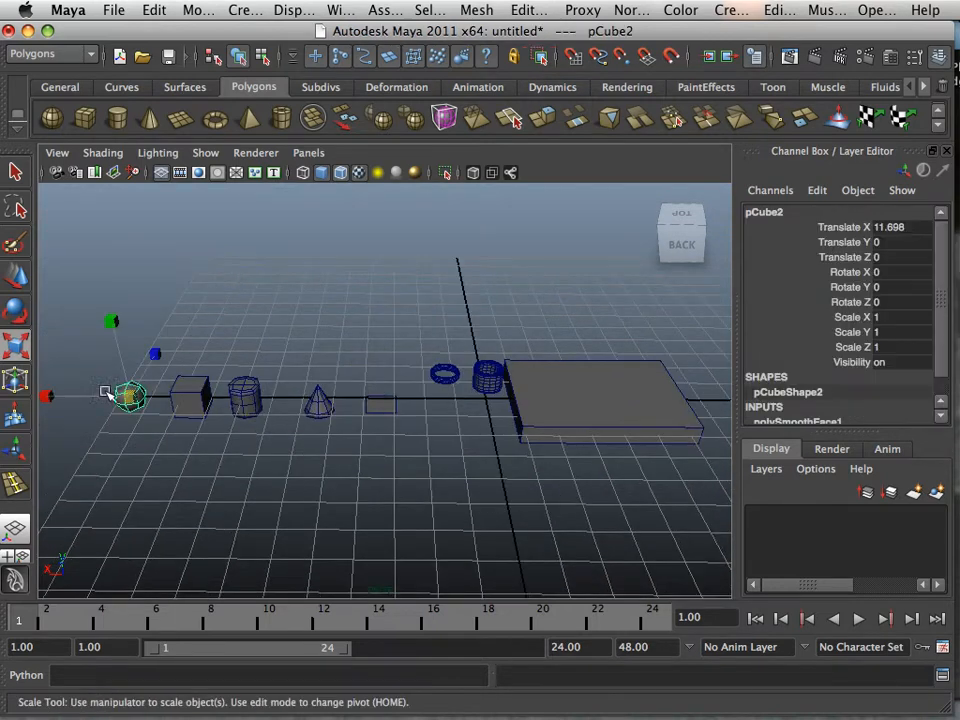
pyautogui.click(15, 275)
pyautogui.moveTo(70, 393); pyautogui.dragTo(531, 476)
pyautogui.keyDown('alt'); pyautogui.moveTo(531, 476); pyautogui.dragTo(355, 476, button='middle'); pyautogui.keyUp('alt')
pyautogui.keyDown('alt'); pyautogui.moveTo(355, 476); pyautogui.dragTo(499, 527, button='right'); pyautogui.keyUp('alt')
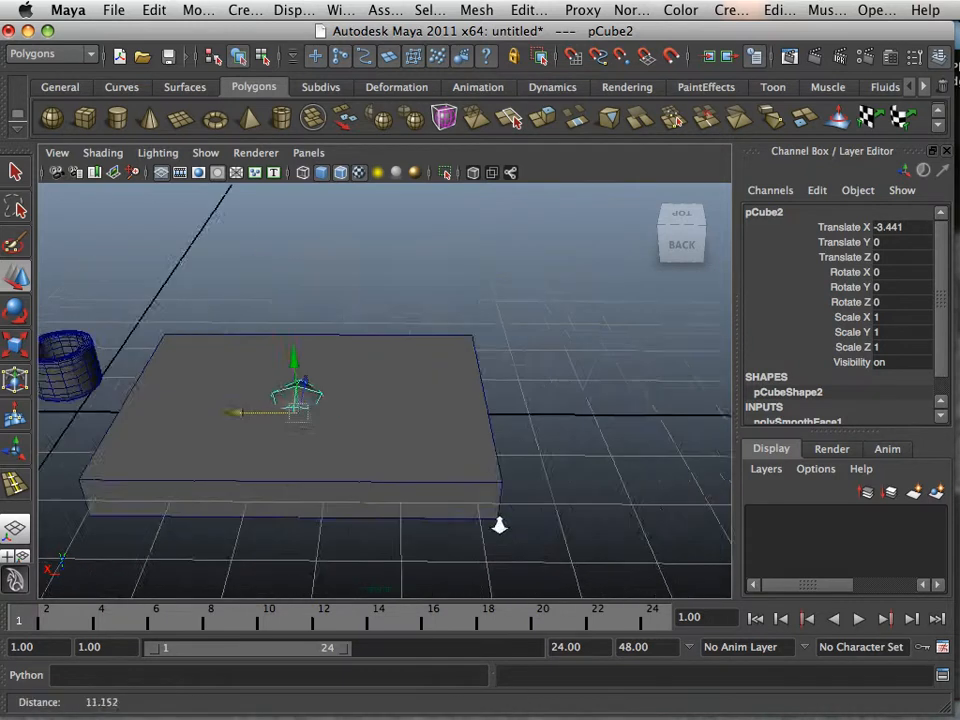
pyautogui.keyDown('alt'); pyautogui.moveTo(499, 527); pyautogui.dragTo(435, 407, button='middle'); pyautogui.keyUp('alt')
pyautogui.moveTo(418, 393); pyautogui.dragTo(433, 332)
# Smooth the rounded cube's mesh once and deselect it.
pyautogui.click(476, 10)
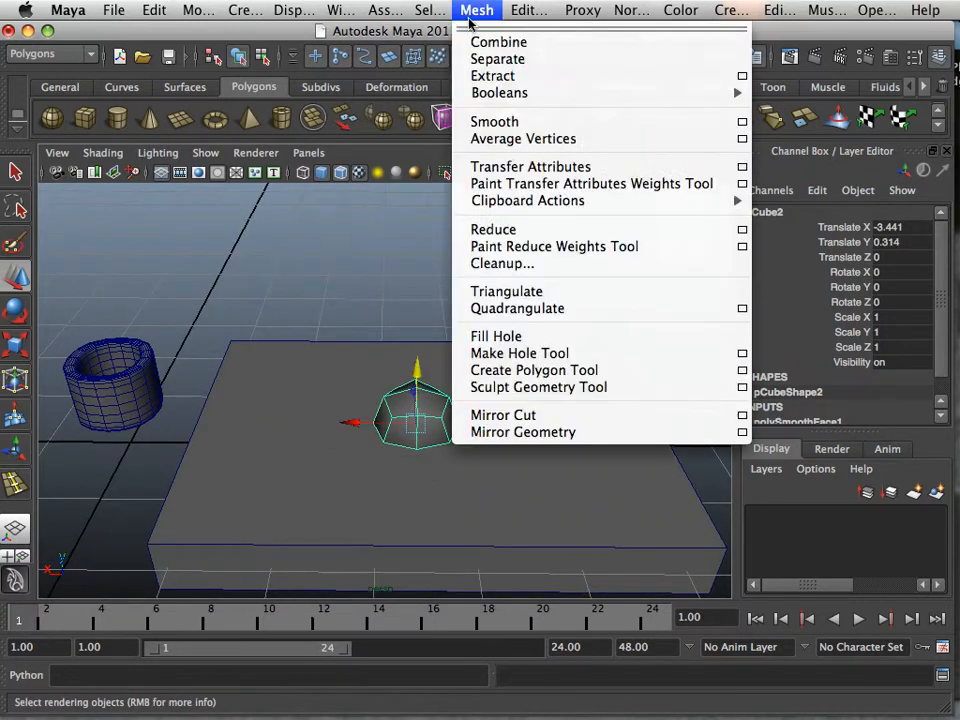
pyautogui.click(482, 122)
pyautogui.click(360, 296)
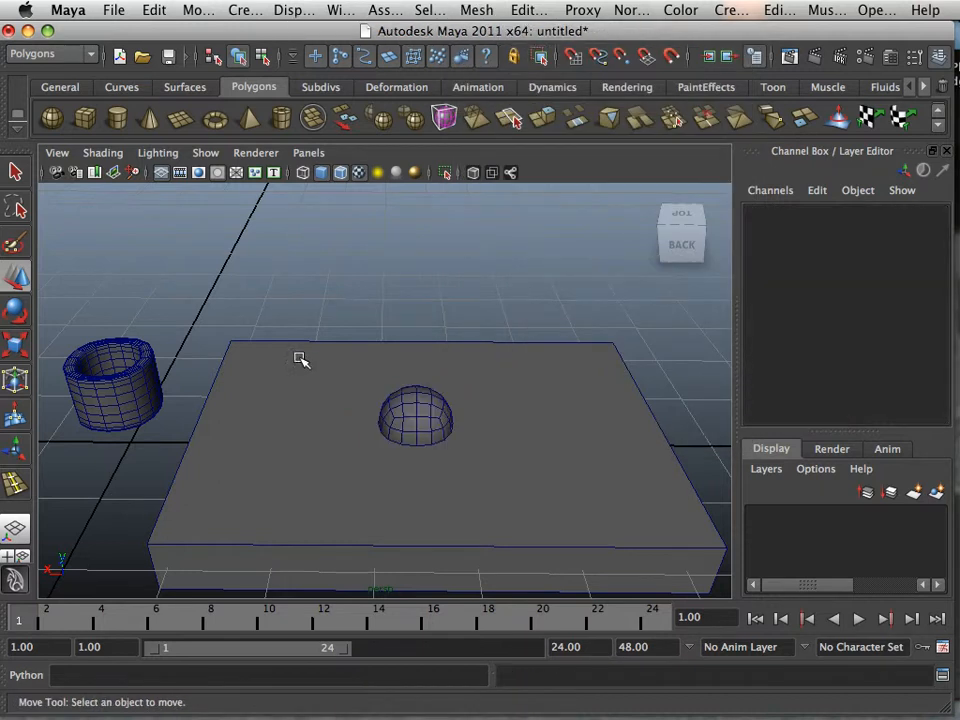
# Raise the smoothed ball on the slab to about Y 0.359.
pyautogui.moveTo(300, 360)
pyautogui.keyDown('alt'); pyautogui.mouseDown()
pyautogui.moveTo(189, 336)
pyautogui.moveTo(309, 333)
pyautogui.moveTo(300, 353)
pyautogui.mouseUp(); pyautogui.keyUp('alt')
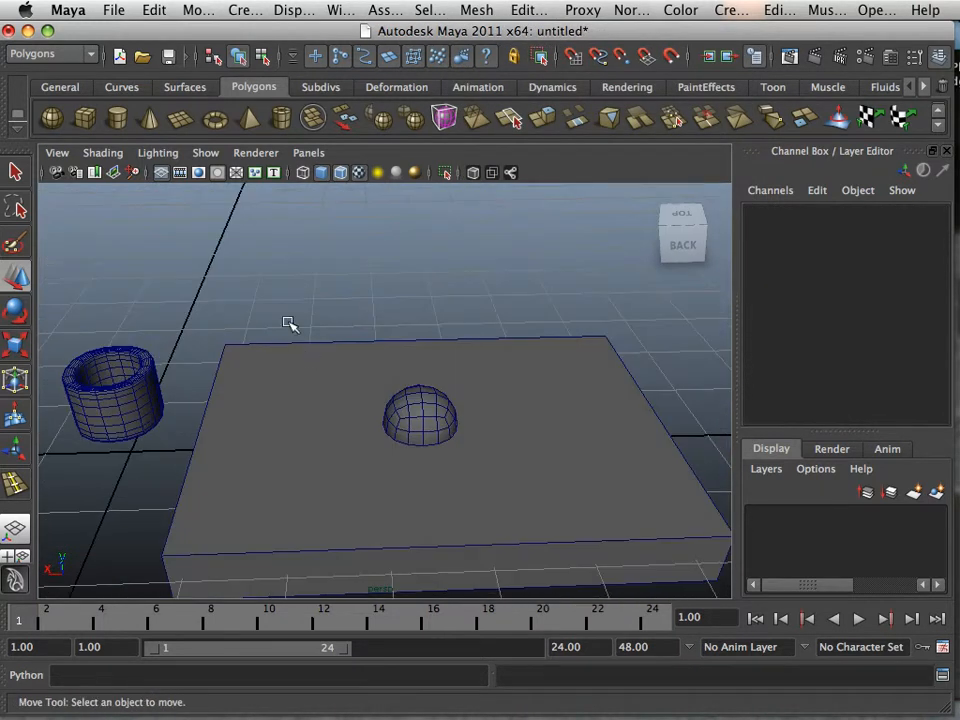
pyautogui.keyDown('alt'); pyautogui.moveTo(302, 335); pyautogui.dragTo(318, 364, button='right'); pyautogui.keyUp('alt')
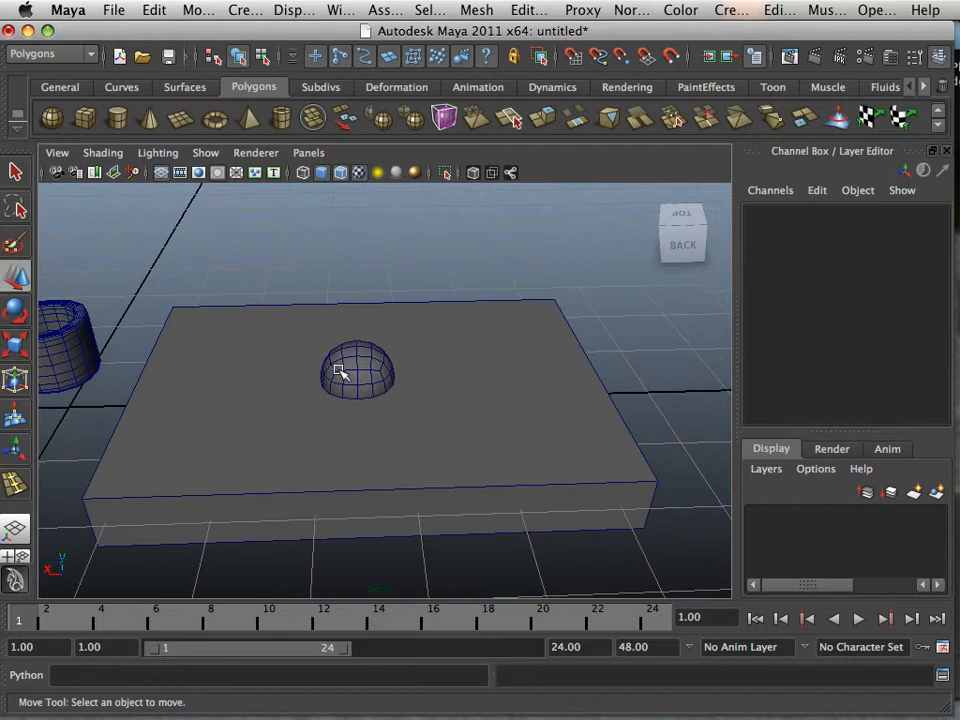
pyautogui.click(340, 372)
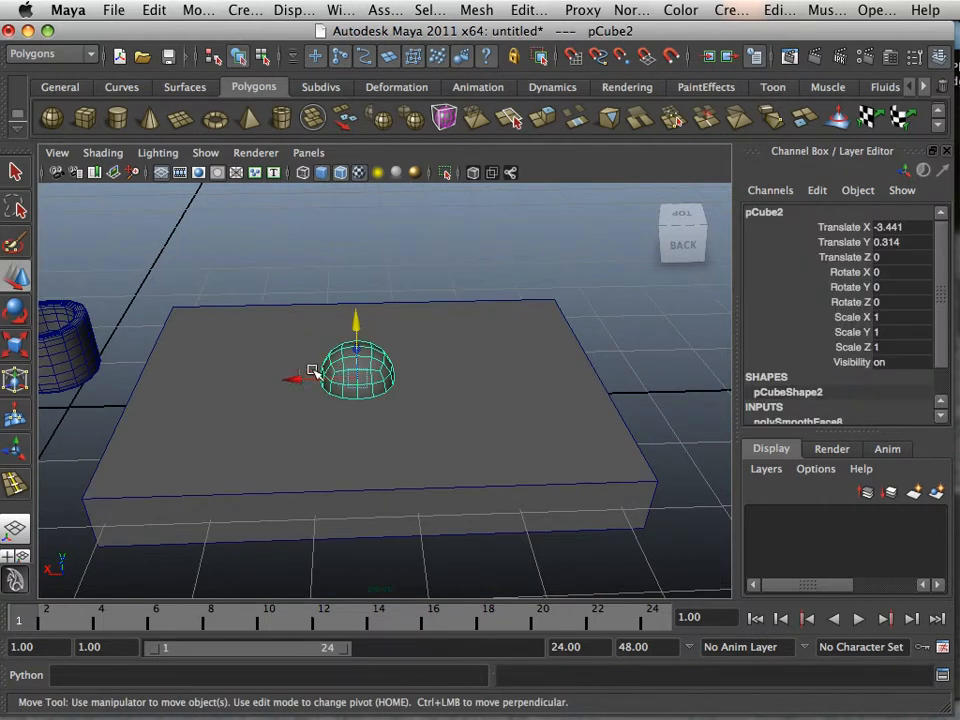
pyautogui.moveTo(351, 325); pyautogui.dragTo(372, 314)
pyautogui.click(422, 294)
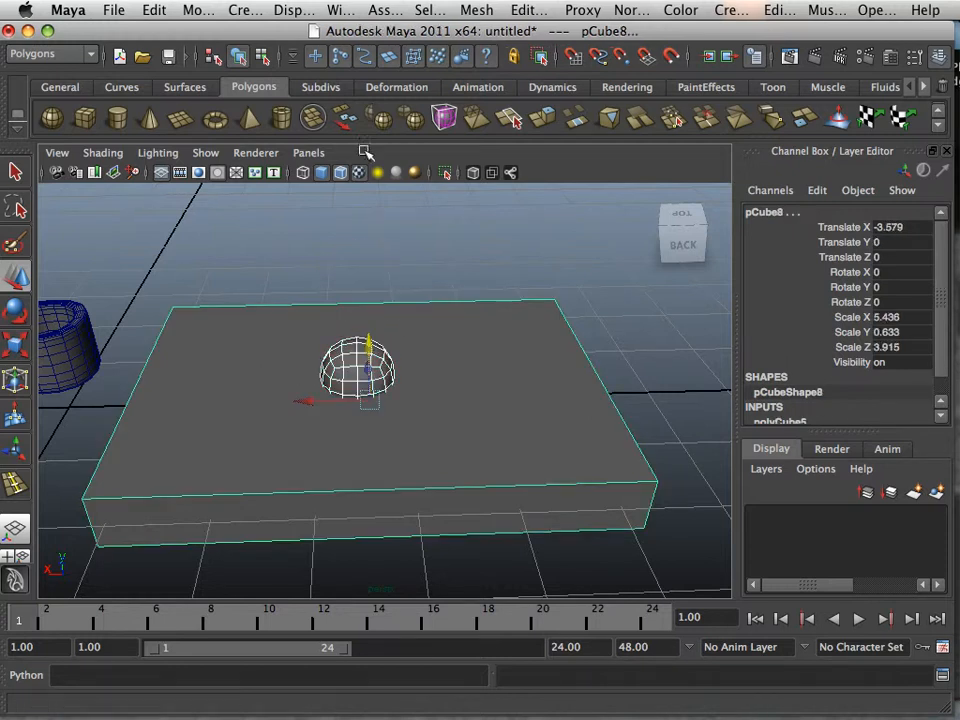
pyautogui.click(333, 322)
# Move the smoothed ball along X off the slab to about 0.04.
pyautogui.click(345, 356)
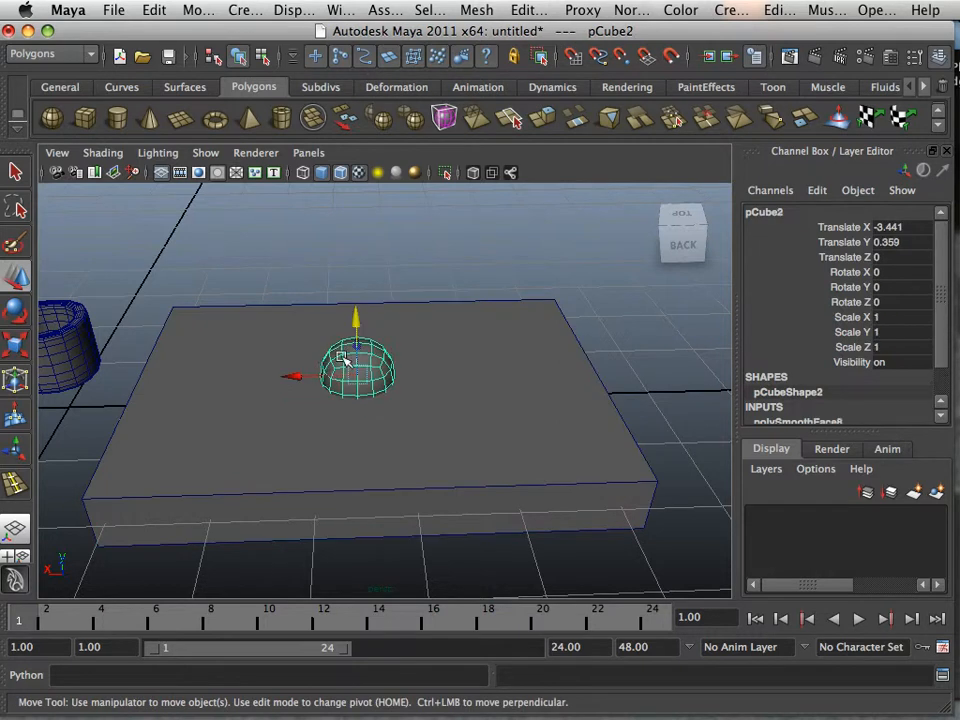
pyautogui.moveTo(300, 377); pyautogui.dragTo(310, 400)
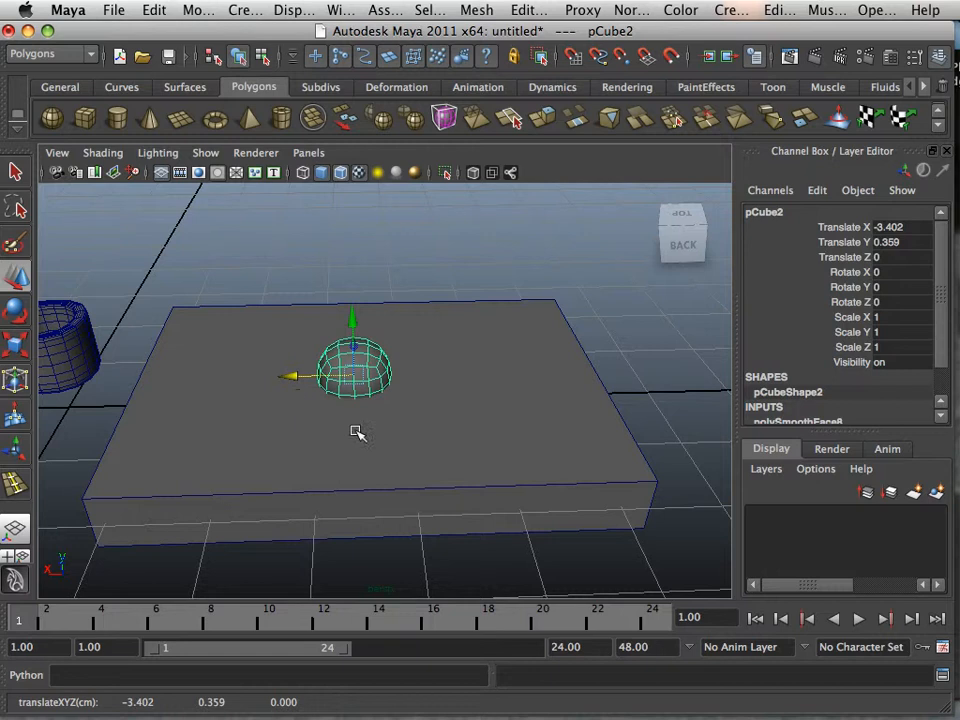
pyautogui.click(366, 443)
pyautogui.click(340, 369)
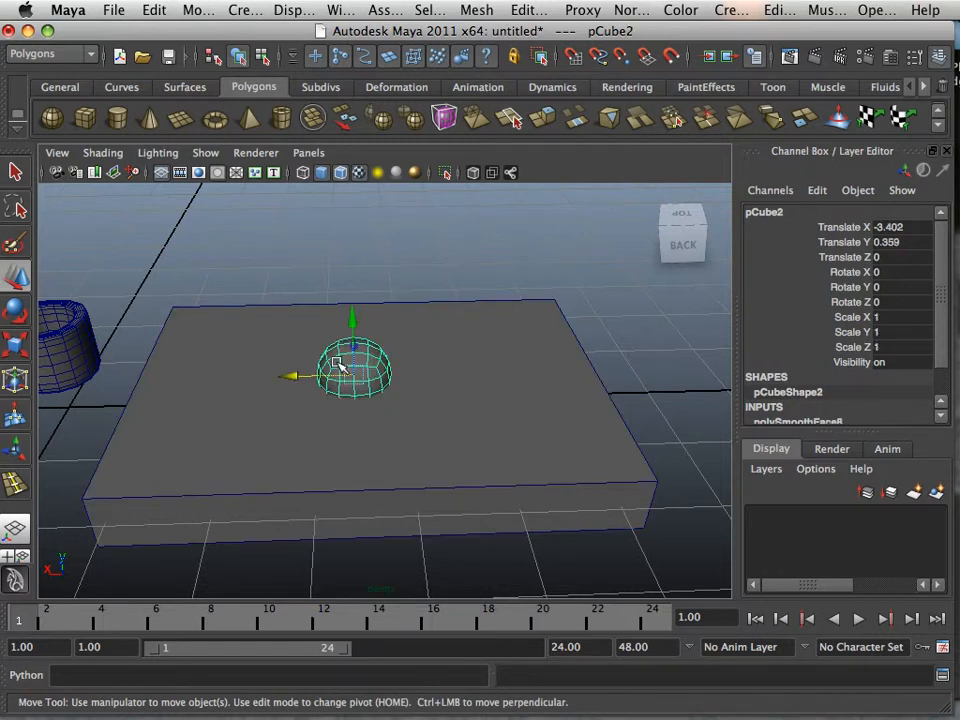
pyautogui.moveTo(300, 377); pyautogui.dragTo(45, 377)
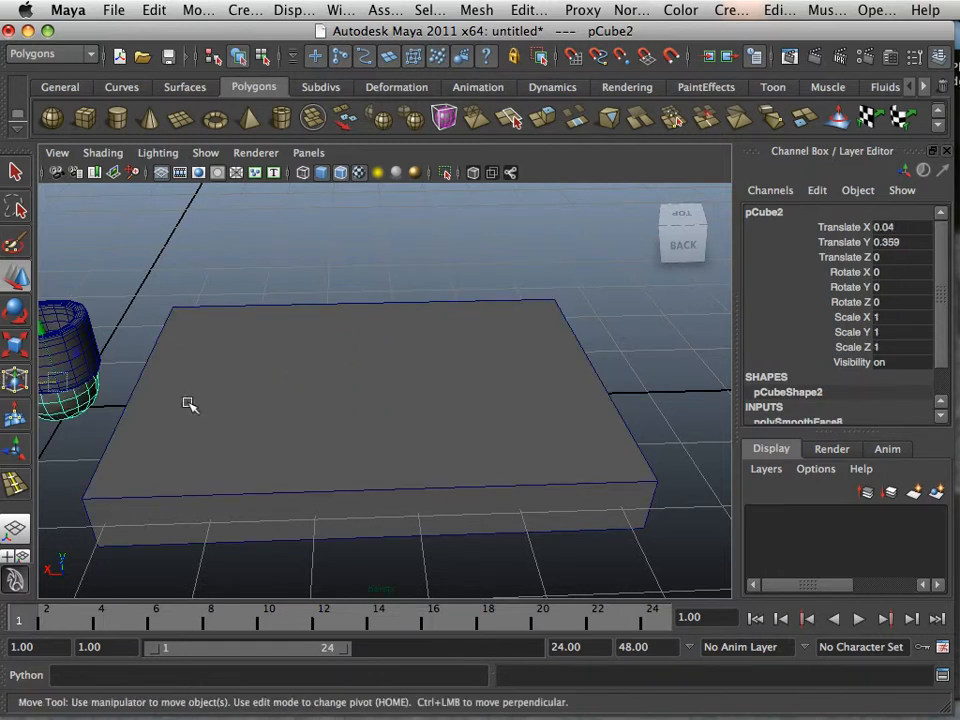
# Insert edge loops on the slab close to its top edge, one end and its bottom edge.
pyautogui.click(358, 418)
pyautogui.keyDown('alt'); pyautogui.moveTo(353, 421); pyautogui.dragTo(356, 411); pyautogui.keyUp('alt')
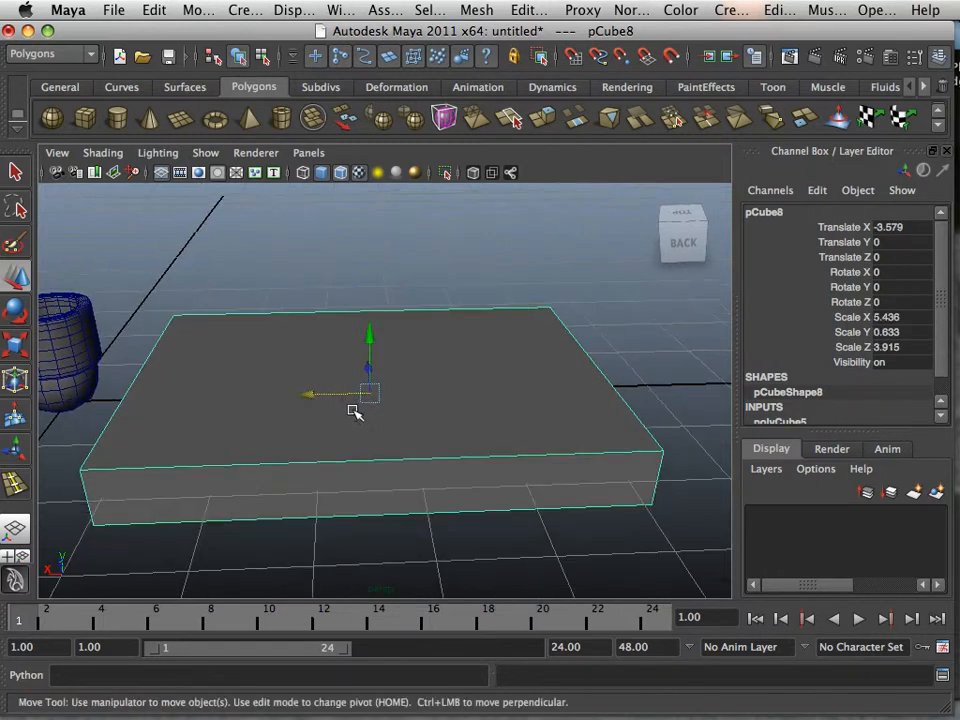
pyautogui.keyDown('alt'); pyautogui.moveTo(356, 411); pyautogui.dragTo(407, 371, button='middle'); pyautogui.keyUp('alt')
pyautogui.keyDown('alt'); pyautogui.moveTo(407, 371); pyautogui.dragTo(450, 394, button='right'); pyautogui.keyUp('alt')
pyautogui.keyDown('alt'); pyautogui.moveTo(450, 394); pyautogui.dragTo(416, 411, button='middle'); pyautogui.keyUp('alt')
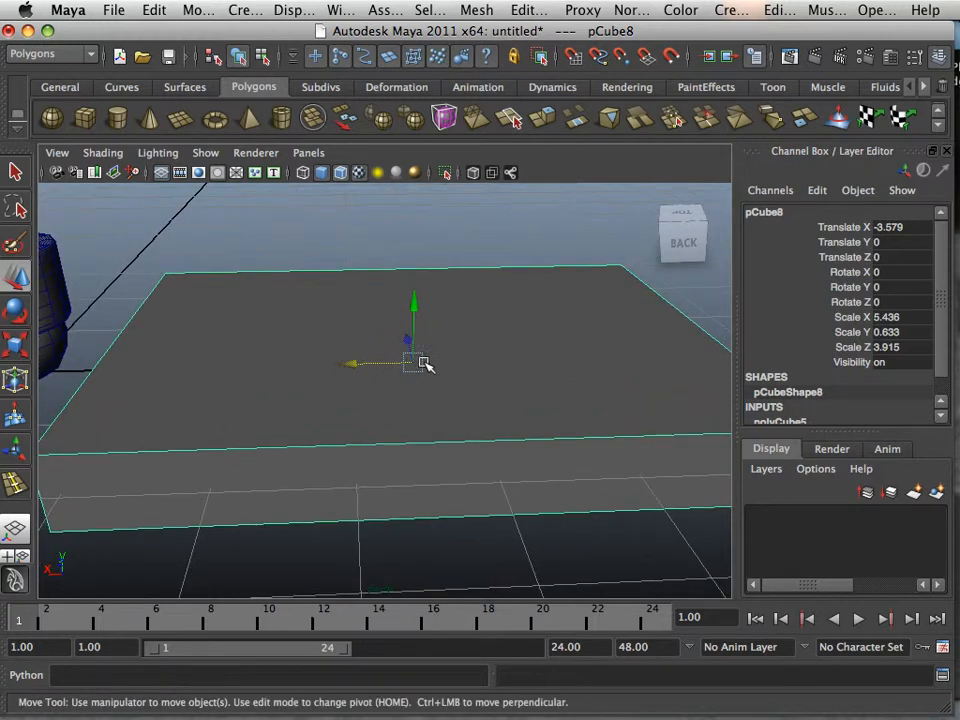
pyautogui.click(476, 10)
pyautogui.moveTo(522, 12)
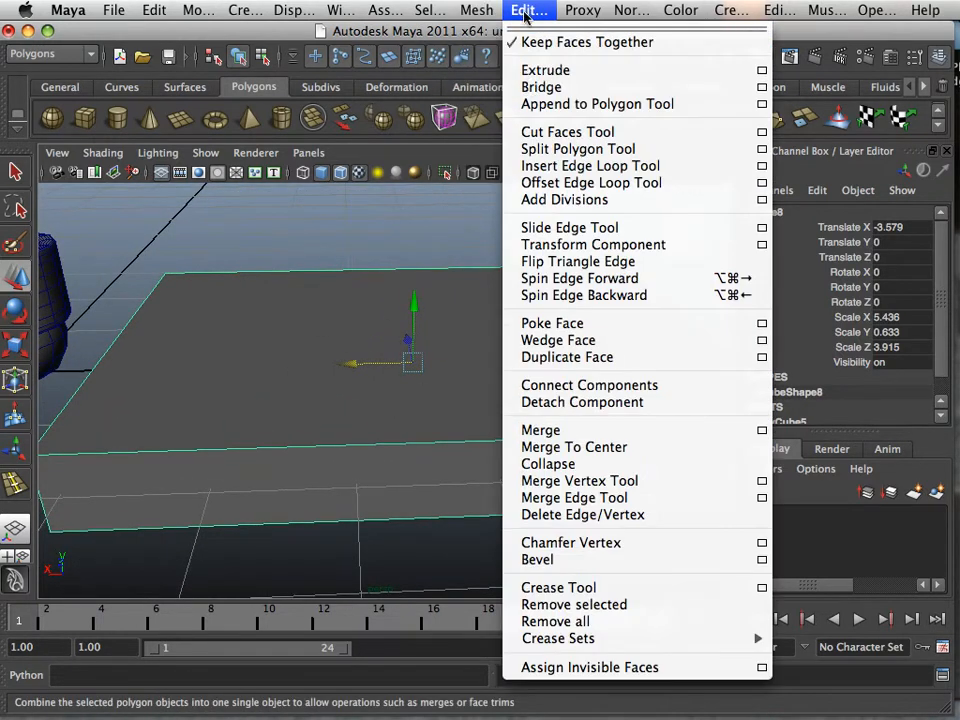
pyautogui.click(535, 165)
pyautogui.keyDown('alt'); pyautogui.moveTo(425, 235); pyautogui.dragTo(360, 274); pyautogui.keyUp('alt')
pyautogui.click(229, 374)
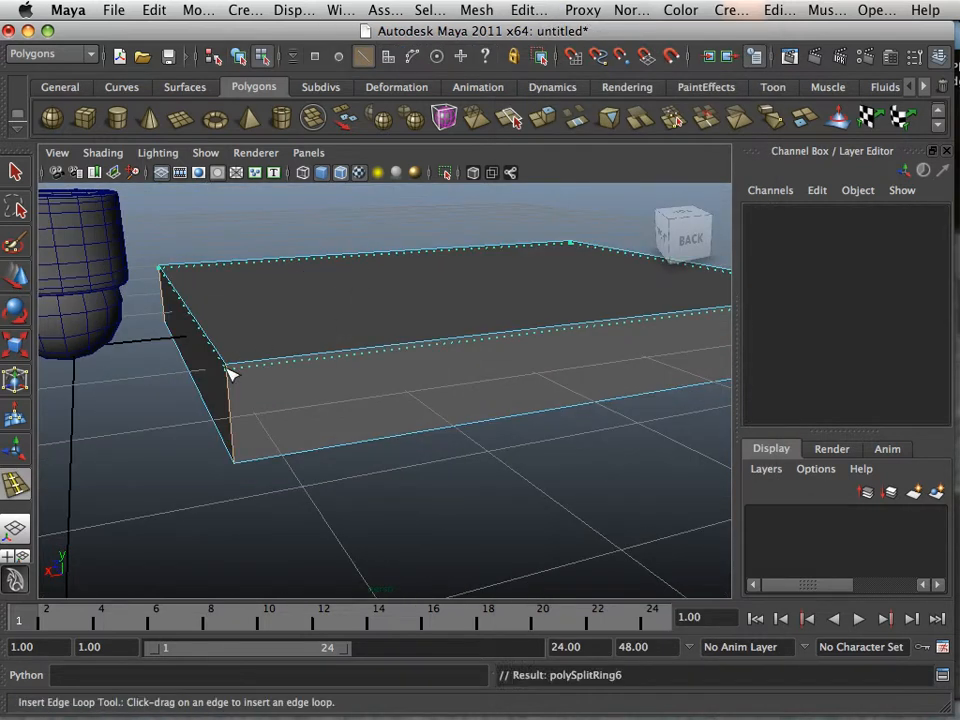
pyautogui.click(229, 428)
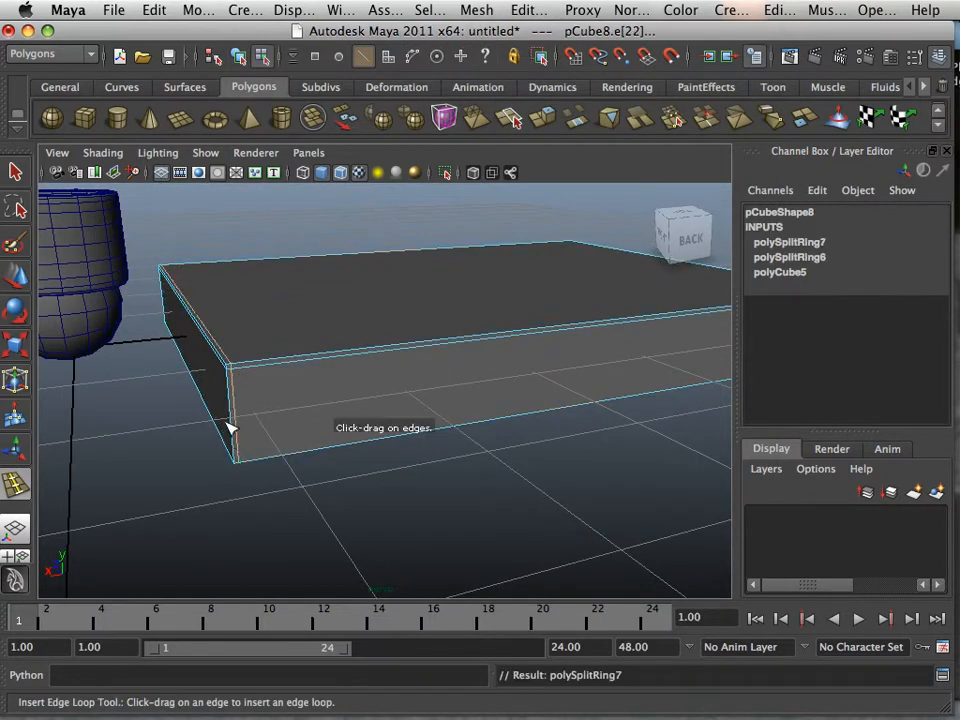
pyautogui.click(237, 457)
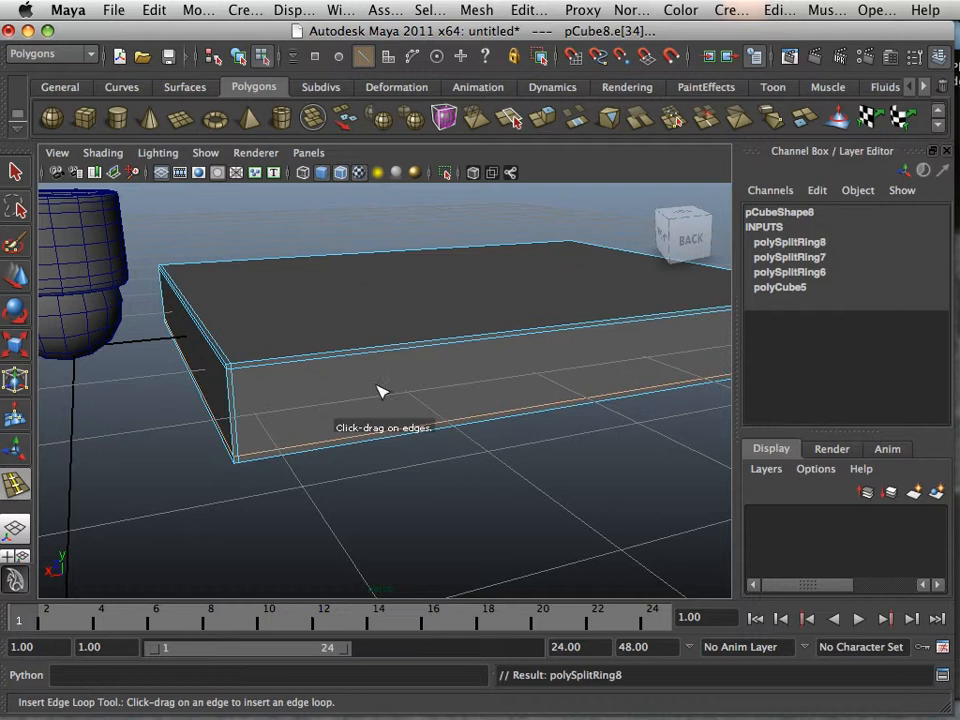
# Insert another edge loop close to the slab's opposite end.
pyautogui.keyDown('alt'); pyautogui.moveTo(381, 390); pyautogui.dragTo(311, 306); pyautogui.keyUp('alt')
pyautogui.keyDown('alt'); pyautogui.moveTo(311, 306); pyautogui.dragTo(198, 322, button='right'); pyautogui.keyUp('alt')
pyautogui.keyDown('alt'); pyautogui.moveTo(198, 322); pyautogui.dragTo(542, 334); pyautogui.keyUp('alt')
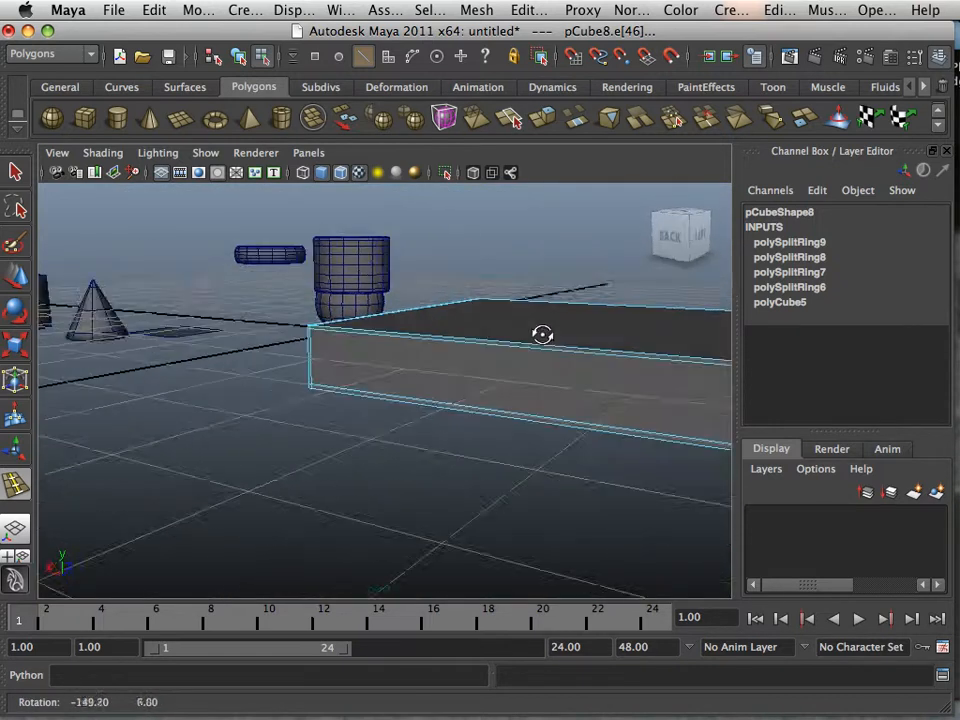
# Inspect the slab's inserted edge loops from the sides and from underneath.
pyautogui.keyDown('alt'); pyautogui.moveTo(542, 334); pyautogui.dragTo(229, 336, button='right'); pyautogui.keyUp('alt')
pyautogui.keyDown('alt'); pyautogui.moveTo(229, 336); pyautogui.dragTo(366, 369); pyautogui.keyUp('alt')
pyautogui.keyDown('alt'); pyautogui.moveTo(366, 369); pyautogui.dragTo(624, 394, button='right'); pyautogui.keyUp('alt')
pyautogui.keyDown('alt'); pyautogui.moveTo(345, 378); pyautogui.dragTo(112, 321); pyautogui.keyUp('alt')
pyautogui.keyDown('alt'); pyautogui.moveTo(300, 332); pyautogui.dragTo(238, 331, button='right'); pyautogui.keyUp('alt')
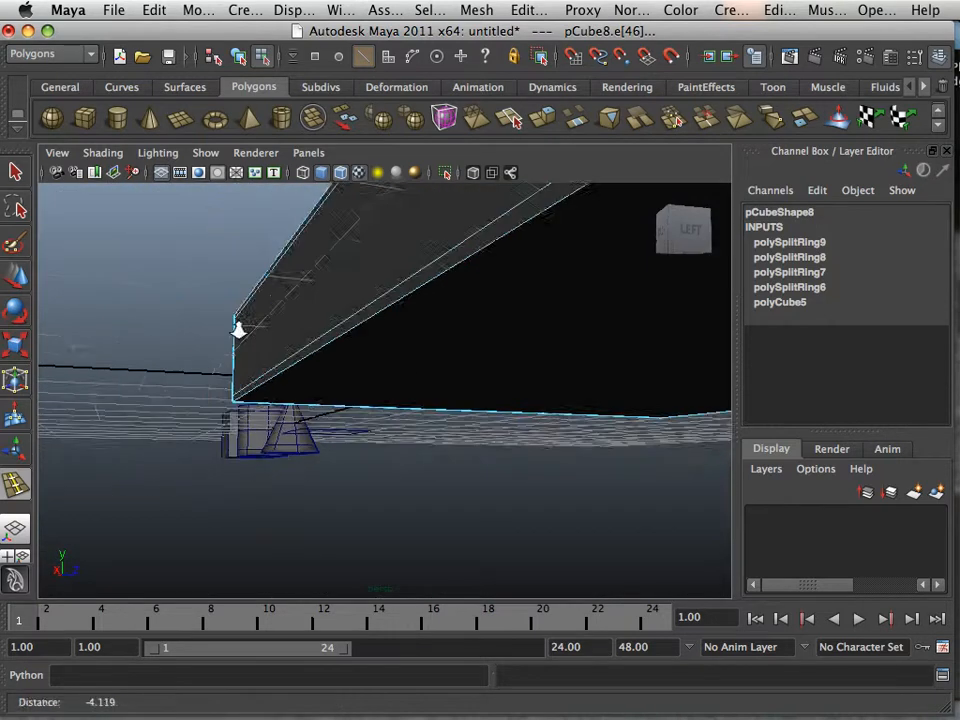
pyautogui.keyDown('alt'); pyautogui.moveTo(238, 322); pyautogui.dragTo(349, 379); pyautogui.keyUp('alt')
pyautogui.keyDown('alt'); pyautogui.moveTo(349, 379); pyautogui.dragTo(158, 370, button='middle'); pyautogui.keyUp('alt')
pyautogui.keyDown('alt'); pyautogui.moveTo(158, 370); pyautogui.dragTo(249, 376); pyautogui.keyUp('alt')
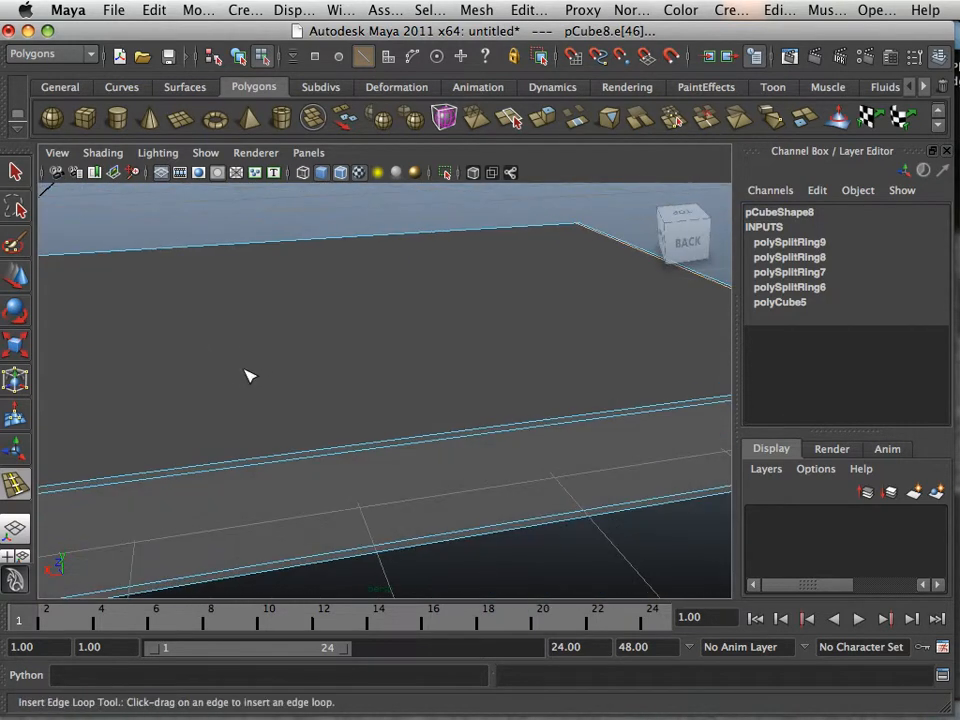
# Preview the slab with smooth mesh display and the cage shown, check it from above, and return to the unsmoothed display.
pyautogui.press('2')
pyautogui.scroll(-5, 267, 324)
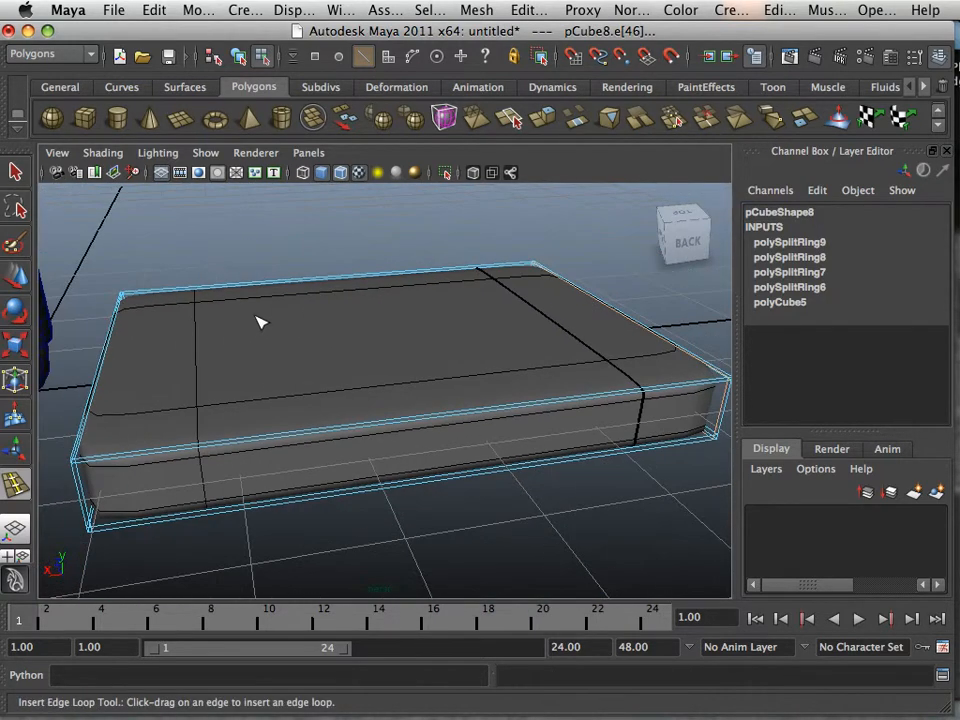
pyautogui.keyDown('alt'); pyautogui.moveTo(252, 328); pyautogui.dragTo(214, 401); pyautogui.keyUp('alt')
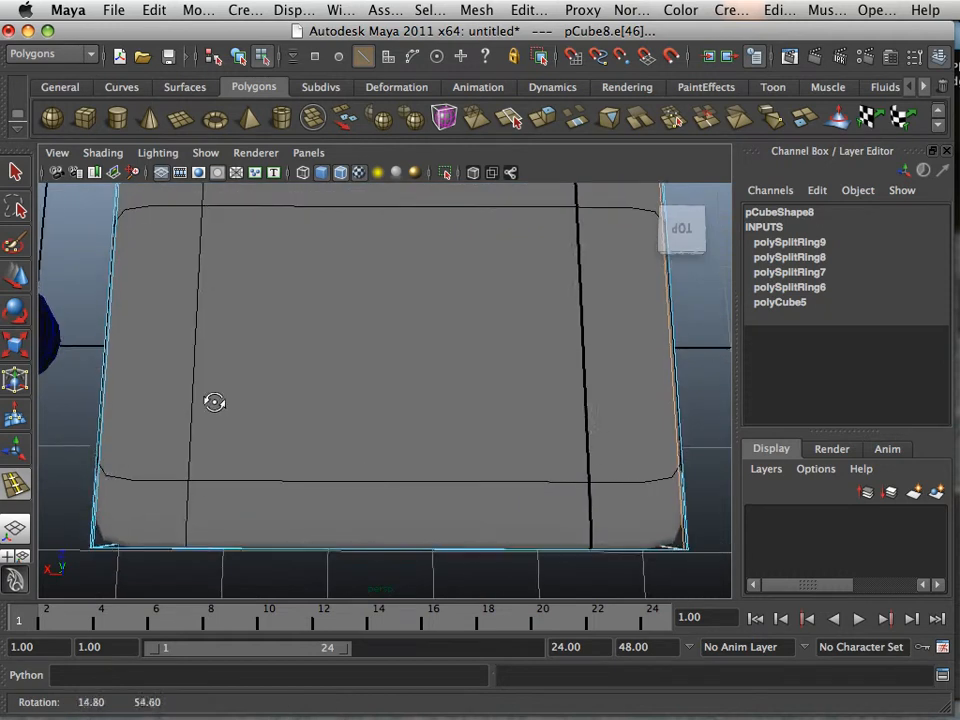
pyautogui.press('1')
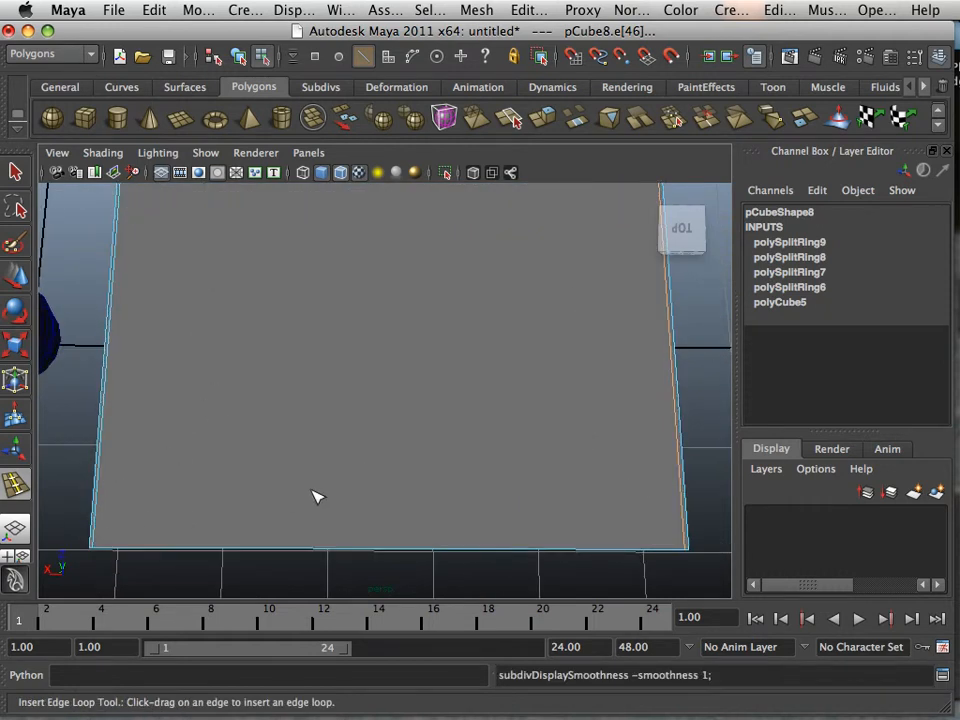
# Insert edge loops close to the slab's long back and front edges.
pyautogui.keyDown('alt'); pyautogui.moveTo(316, 497); pyautogui.dragTo(178, 324); pyautogui.keyUp('alt')
pyautogui.keyDown('alt'); pyautogui.moveTo(178, 324); pyautogui.dragTo(277, 379, button='right'); pyautogui.keyUp('alt')
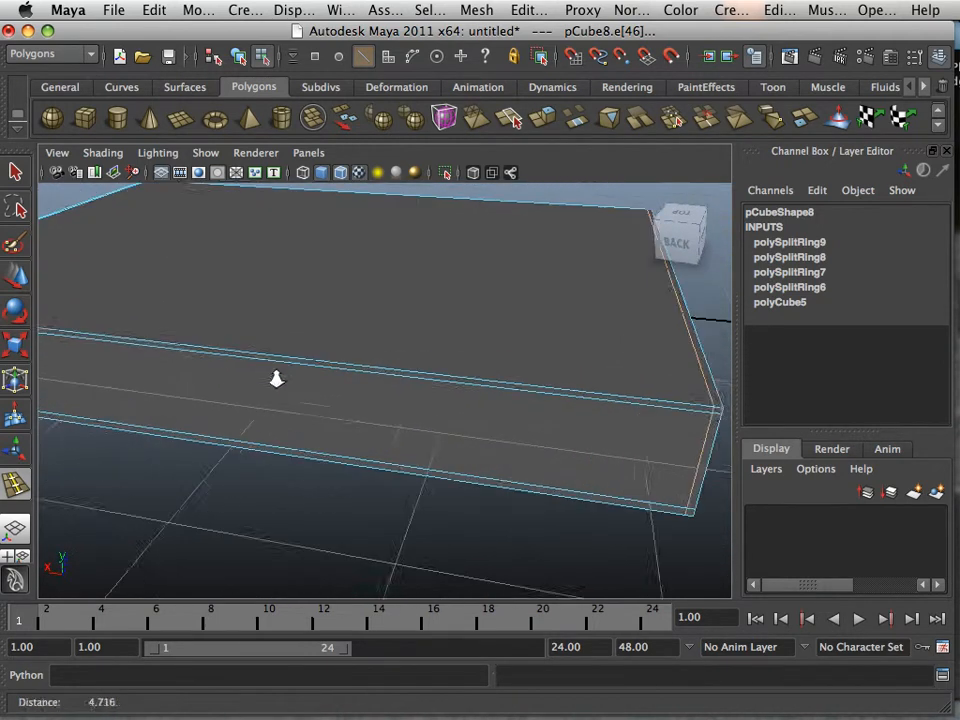
pyautogui.keyDown('alt'); pyautogui.moveTo(322, 394); pyautogui.dragTo(210, 404, button='middle'); pyautogui.keyUp('alt')
pyautogui.keyDown('alt'); pyautogui.moveTo(470, 434); pyautogui.dragTo(343, 441); pyautogui.keyUp('alt')
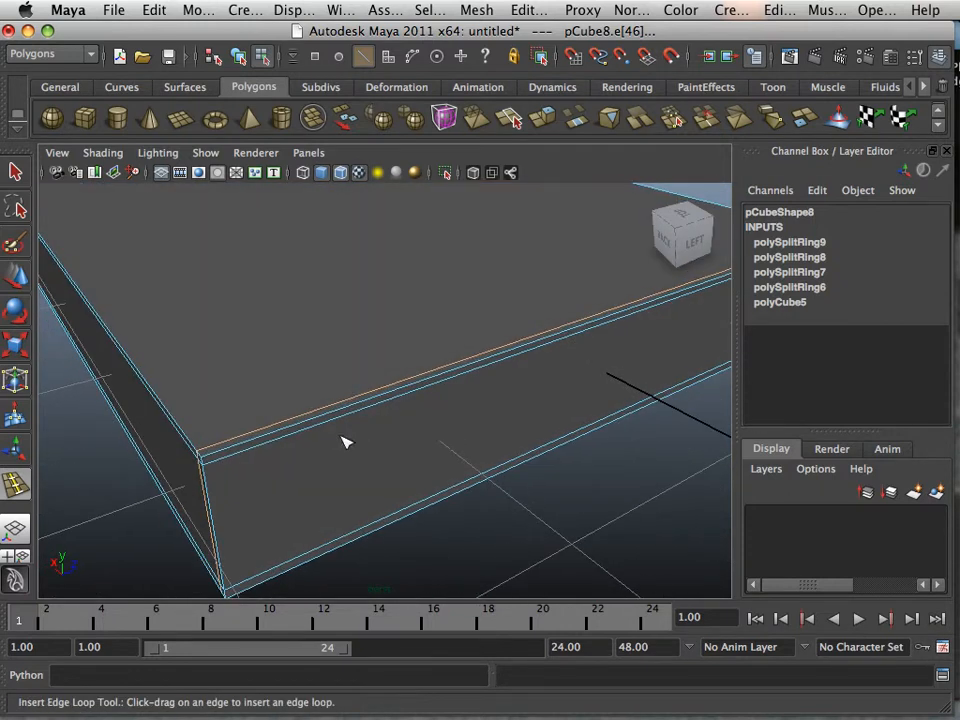
pyautogui.click(212, 458)
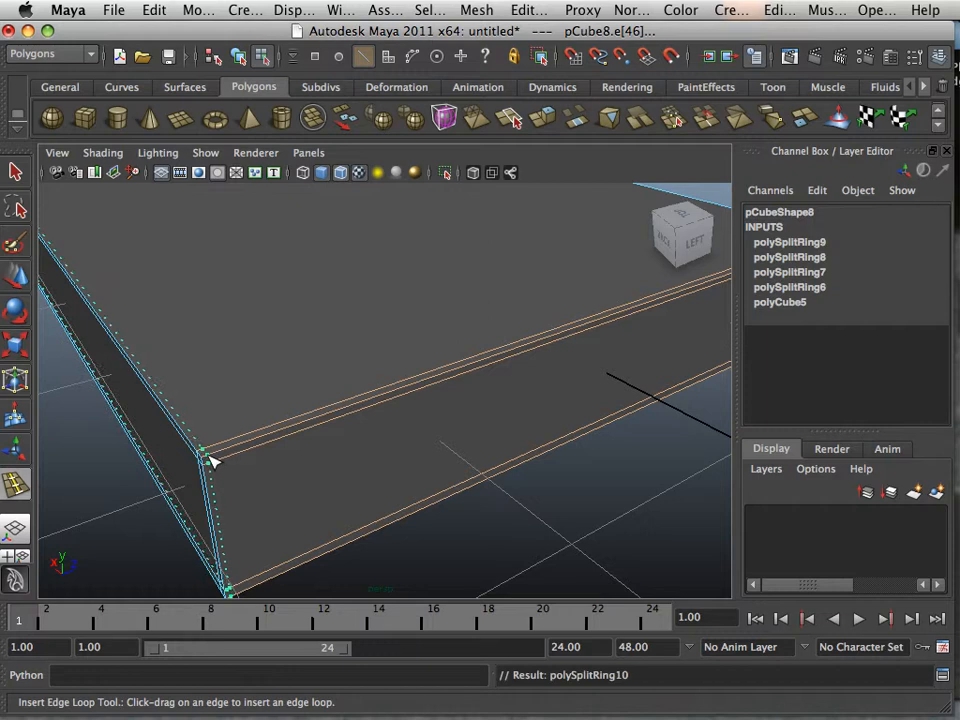
pyautogui.keyDown('alt'); pyautogui.moveTo(214, 456); pyautogui.dragTo(258, 362); pyautogui.keyUp('alt')
pyautogui.keyDown('alt'); pyautogui.moveTo(258, 362); pyautogui.dragTo(407, 340, button='middle'); pyautogui.keyUp('alt')
# Preview the slab with smooth mesh display and the cage shown, and return to the unsmoothed display.
pyautogui.press('3')
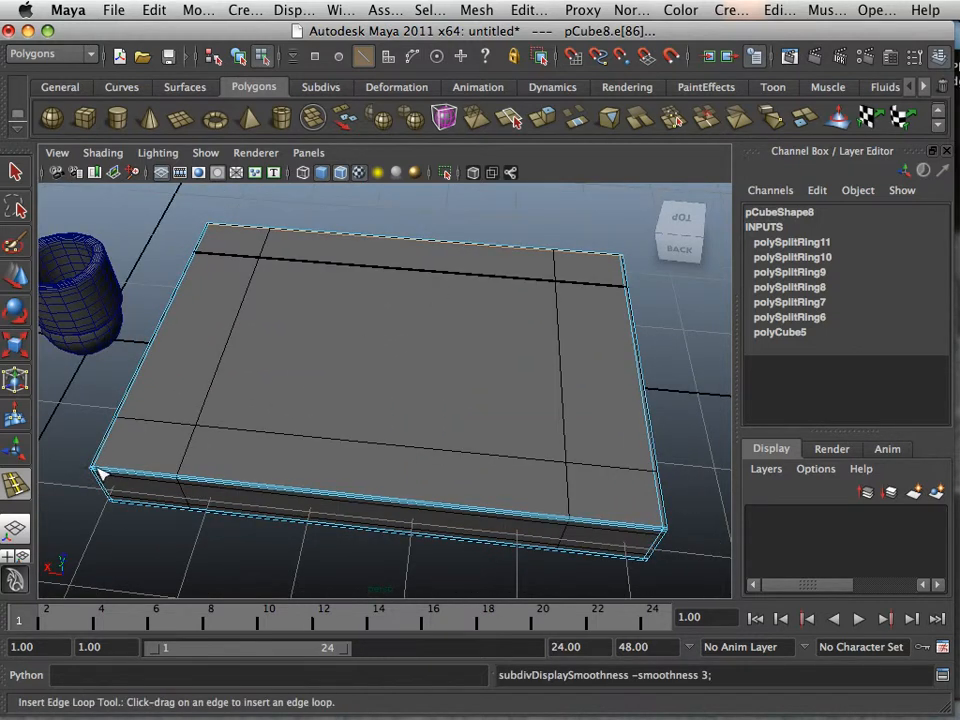
pyautogui.press('1')
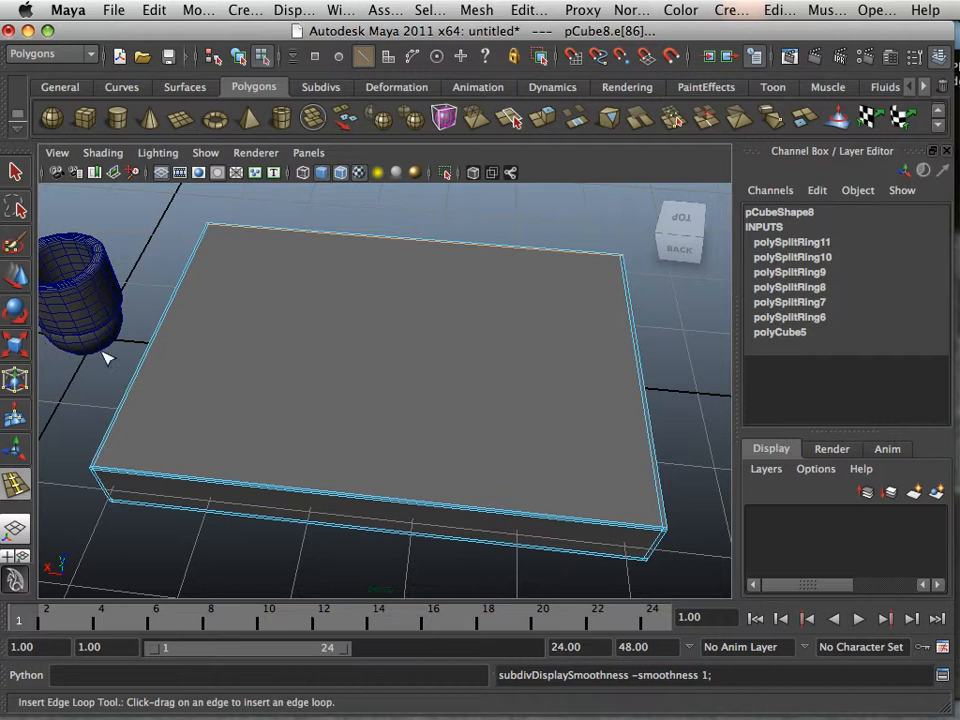
pyautogui.keyDown('alt'); pyautogui.moveTo(103, 356); pyautogui.dragTo(320, 376); pyautogui.keyUp('alt')
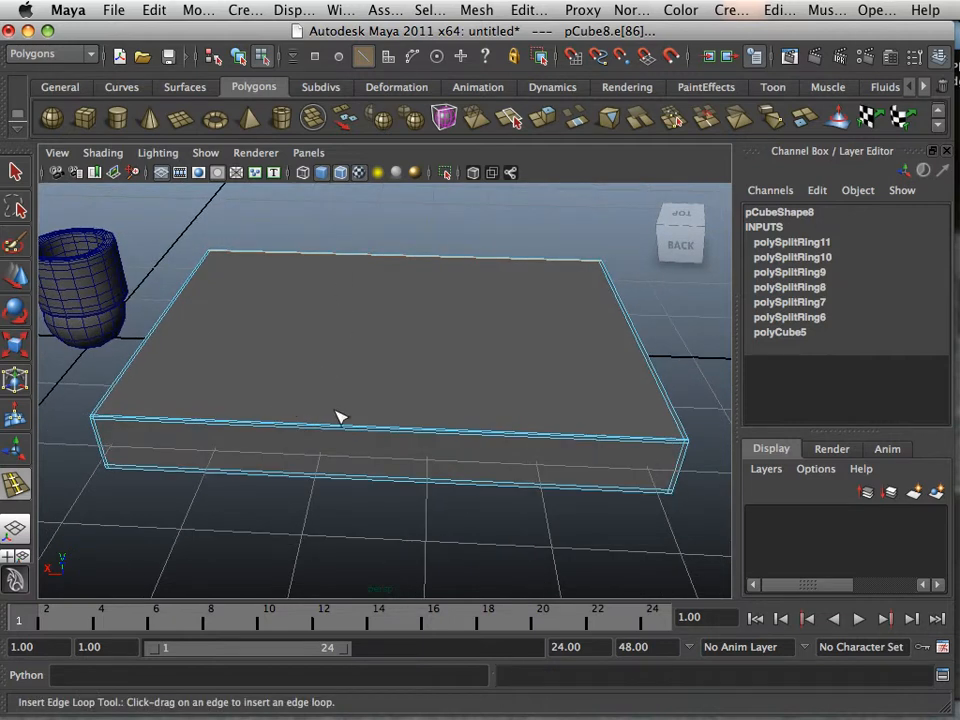
# Insert two edge loops across the slab and two along its length, dividing the top into a three-by-three grid.
pyautogui.click(514, 11)
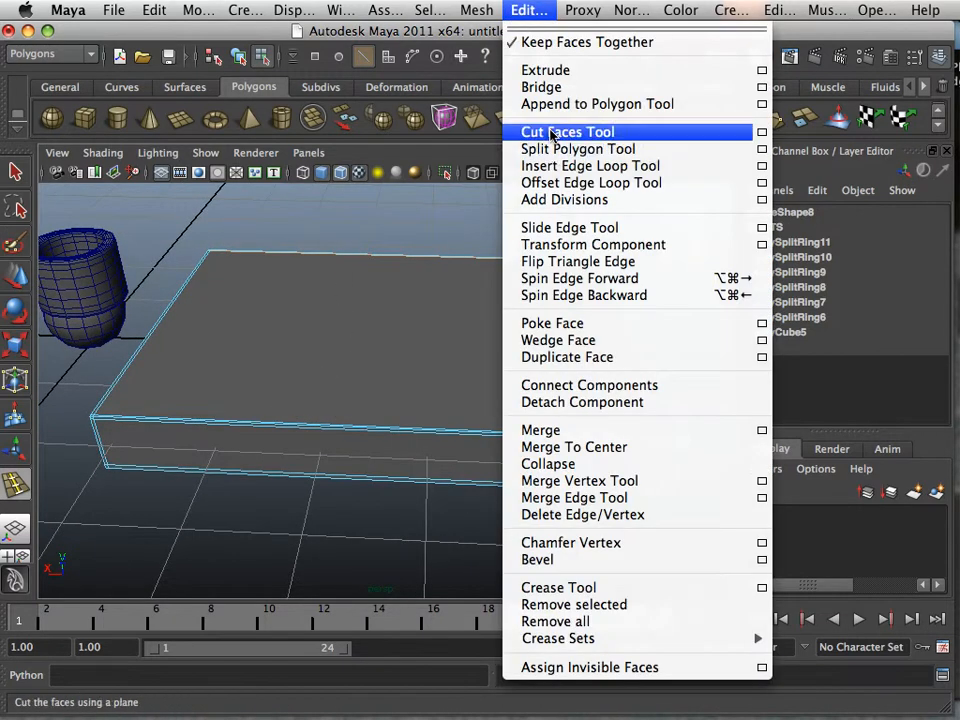
pyautogui.click(553, 164)
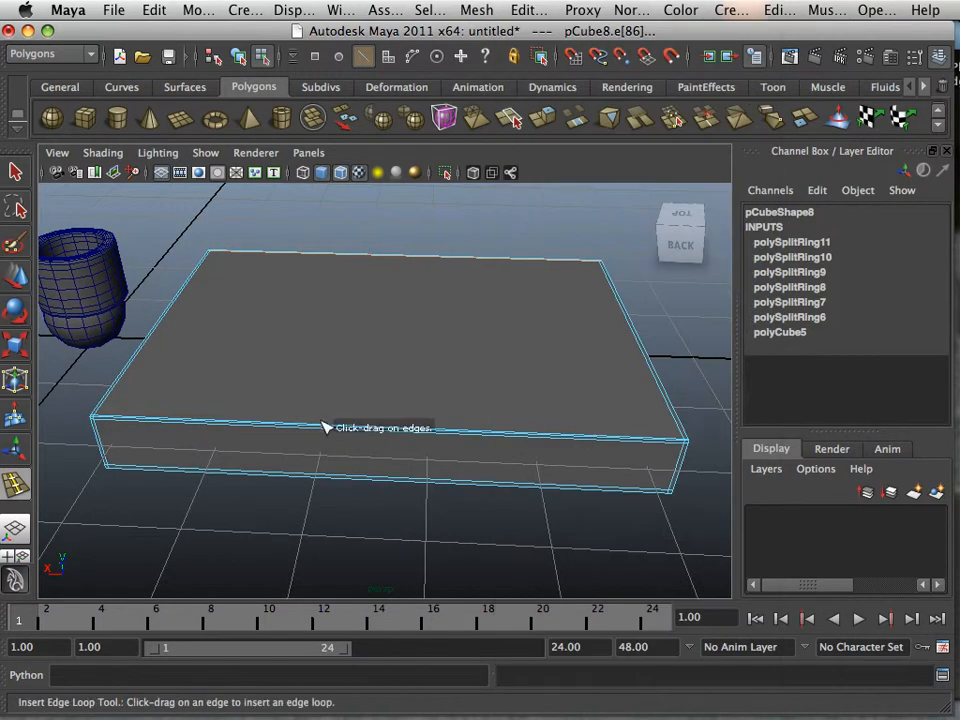
pyautogui.moveTo(322, 427); pyautogui.dragTo(308, 430)
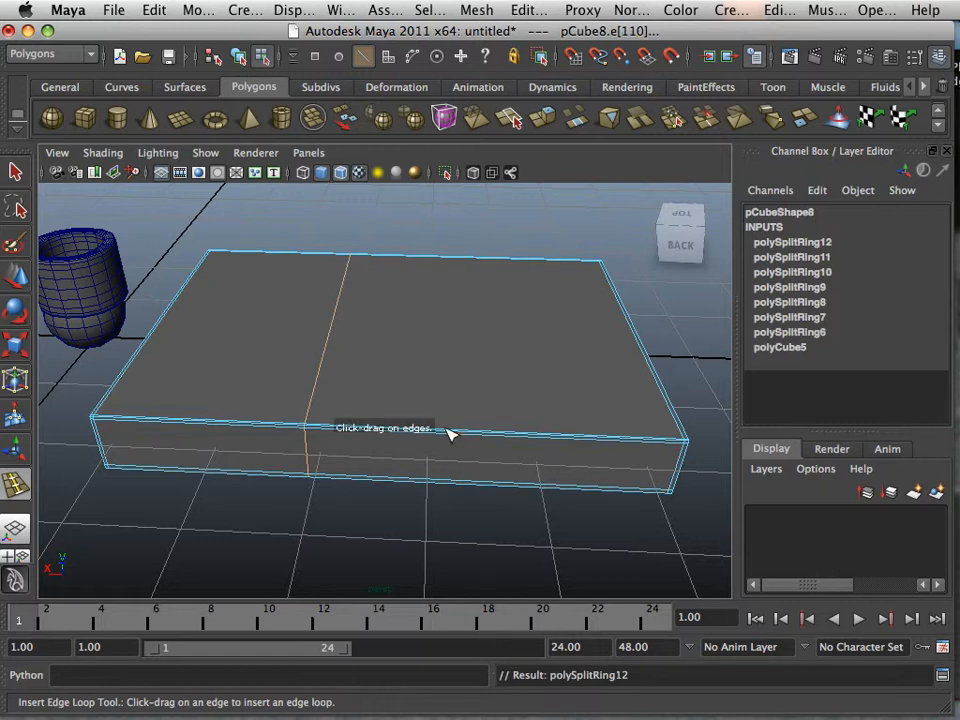
pyautogui.moveTo(448, 433); pyautogui.dragTo(456, 435)
pyautogui.keyDown('alt'); pyautogui.moveTo(456, 435); pyautogui.dragTo(304, 430); pyautogui.keyUp('alt')
pyautogui.moveTo(296, 374); pyautogui.dragTo(292, 371)
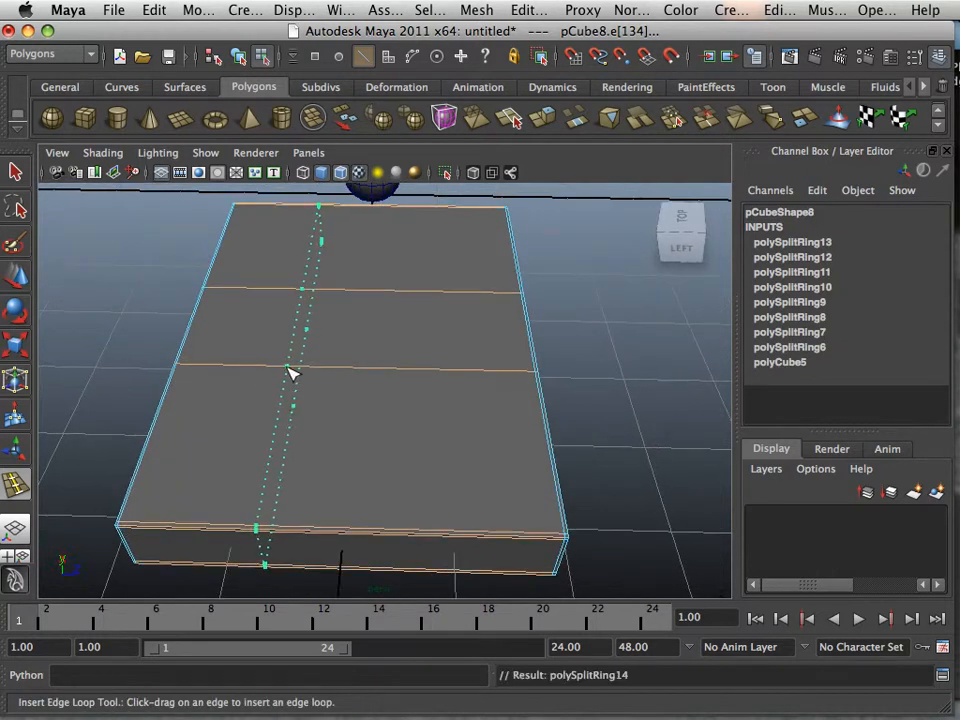
pyautogui.moveTo(398, 372); pyautogui.dragTo(413, 373)
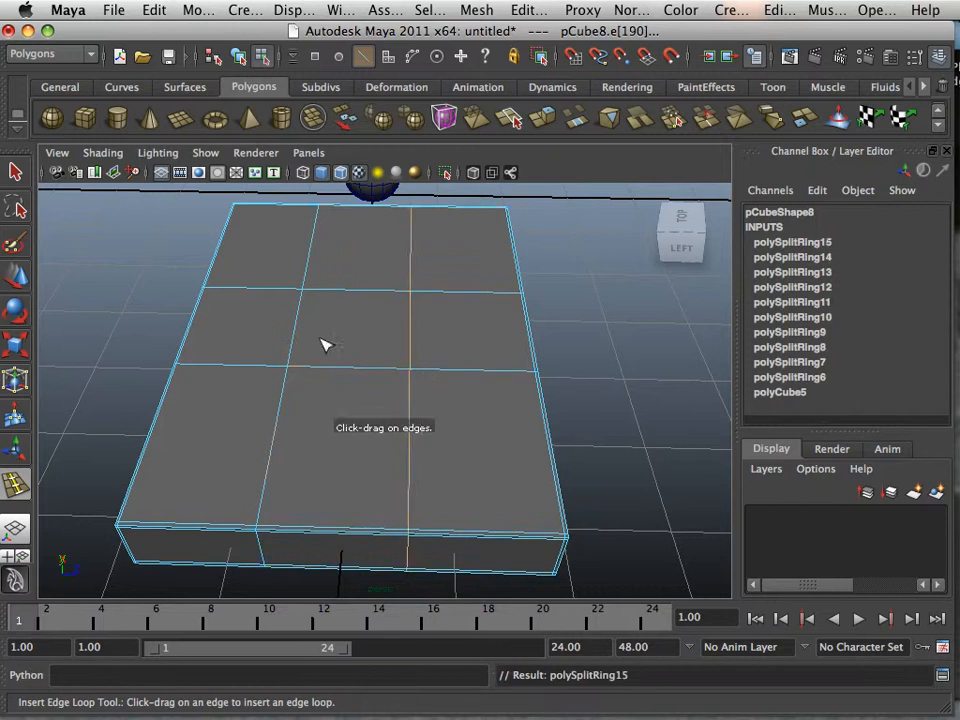
# Extrude the centre face of the slab's top straight up into a block, to about 1.139 in Y.
pyautogui.keyDown('alt'); pyautogui.moveTo(326, 343); pyautogui.dragTo(375, 388); pyautogui.keyUp('alt')
pyautogui.keyDown('alt'); pyautogui.moveTo(375, 388); pyautogui.dragTo(388, 434, button='right'); pyautogui.keyUp('alt')
pyautogui.keyDown('alt'); pyautogui.moveTo(361, 419); pyautogui.dragTo(455, 384); pyautogui.keyUp('alt')
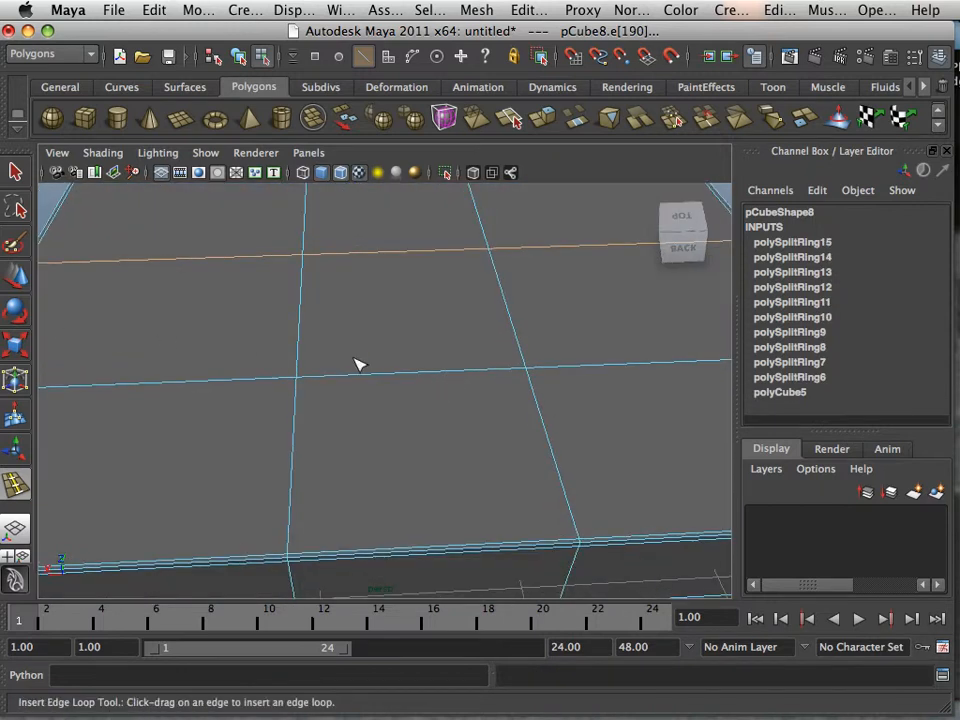
pyautogui.keyDown('alt'); pyautogui.moveTo(357, 365); pyautogui.dragTo(294, 375); pyautogui.keyUp('alt')
pyautogui.press('w')
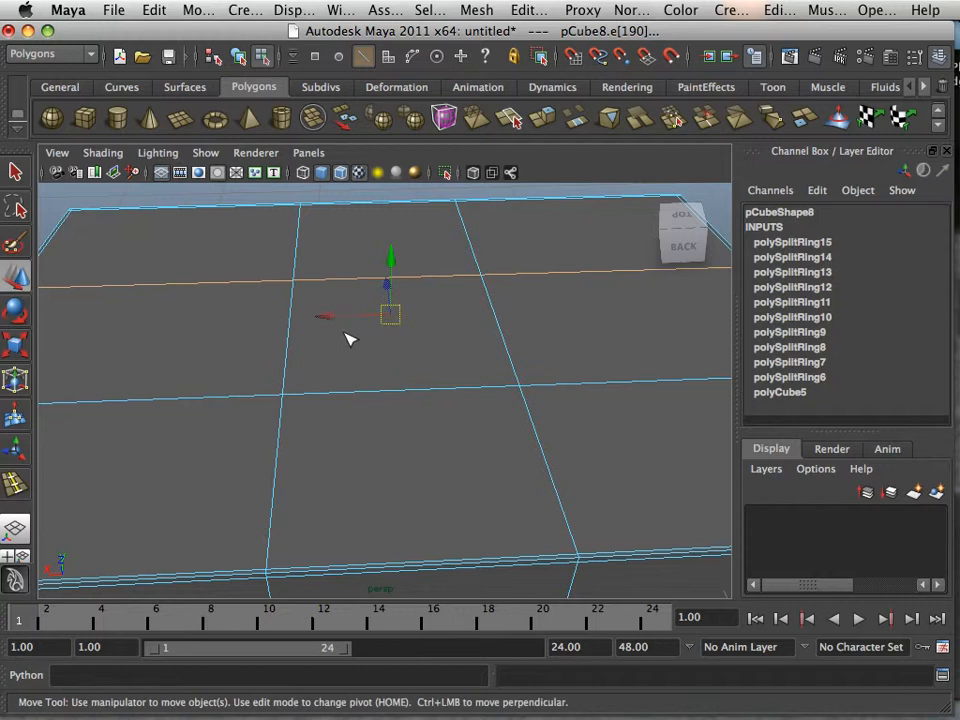
pyautogui.moveTo(349, 339); pyautogui.dragTo(349, 375, button='right')
pyautogui.click(360, 350)
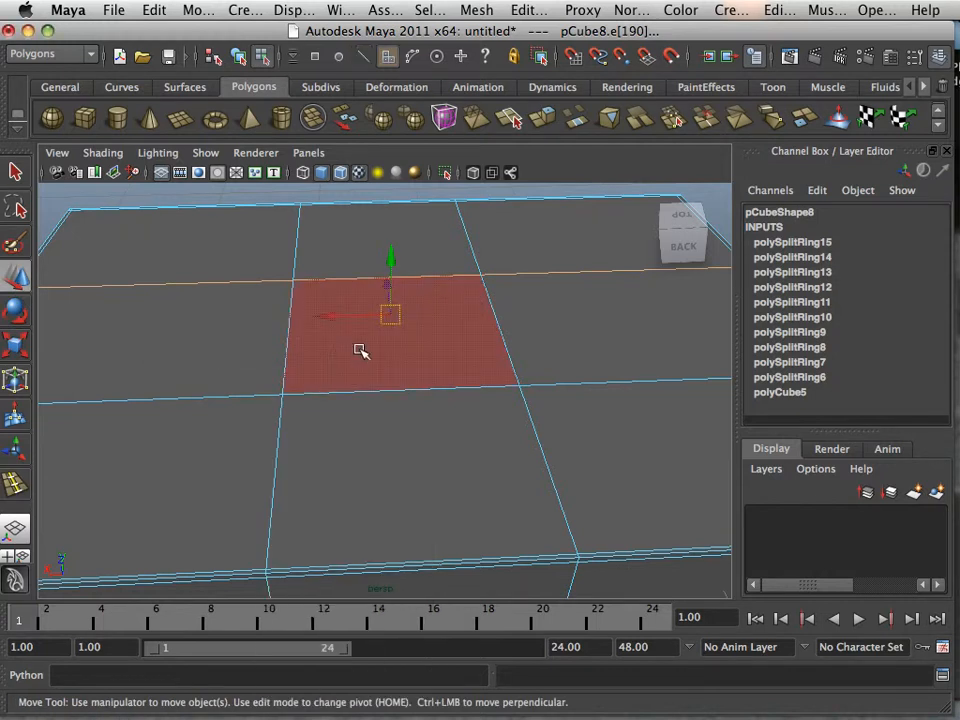
pyautogui.click(360, 350)
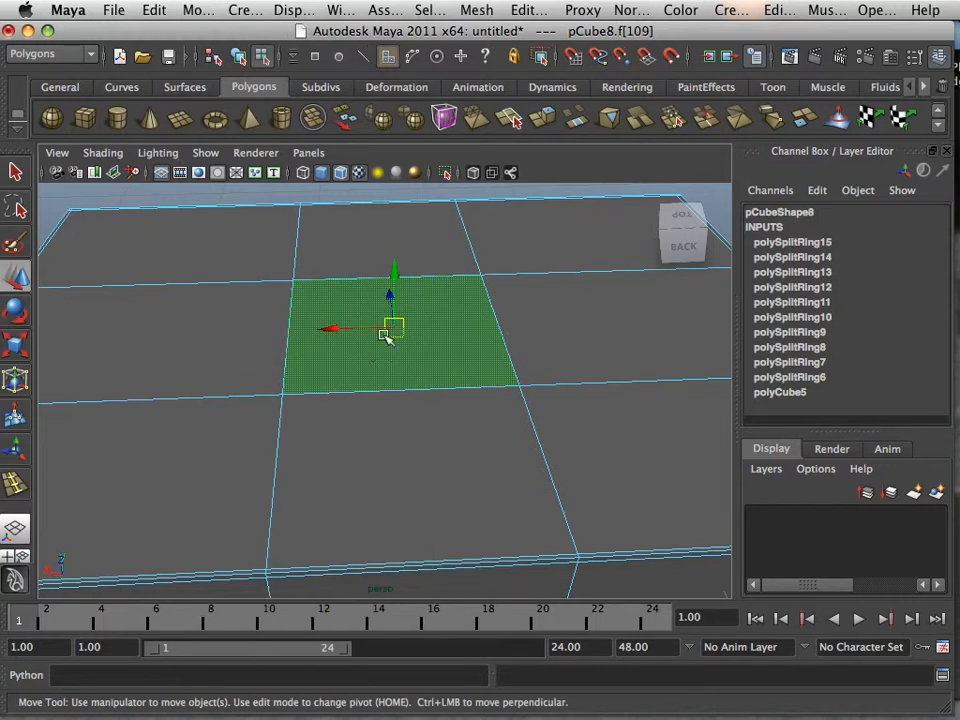
pyautogui.click(544, 119)
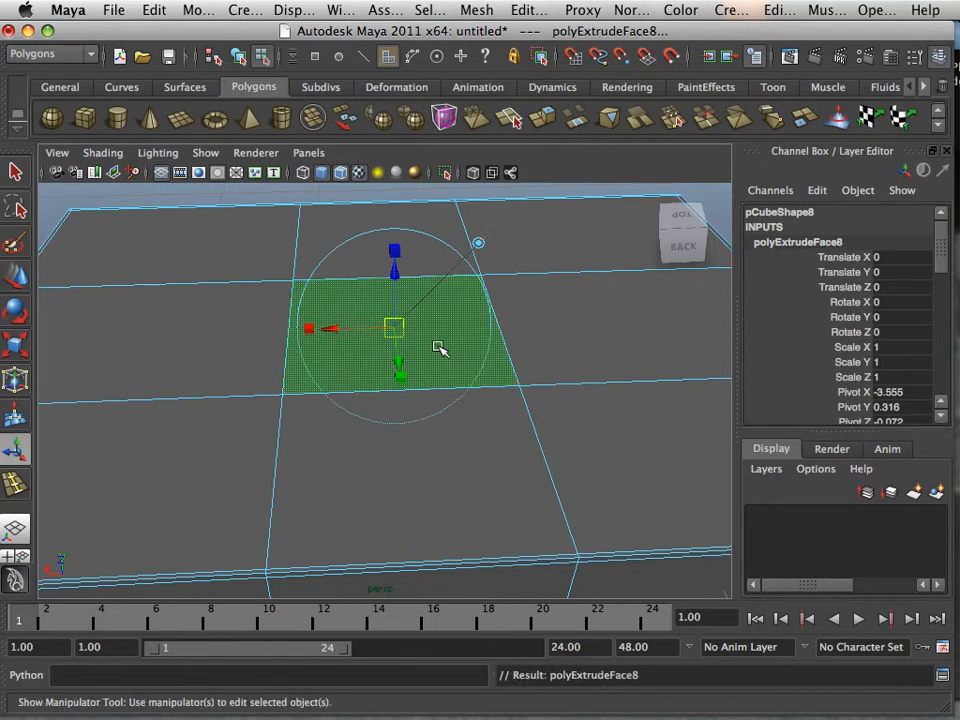
pyautogui.keyDown('alt'); pyautogui.moveTo(439, 347); pyautogui.dragTo(396, 146); pyautogui.keyUp('alt')
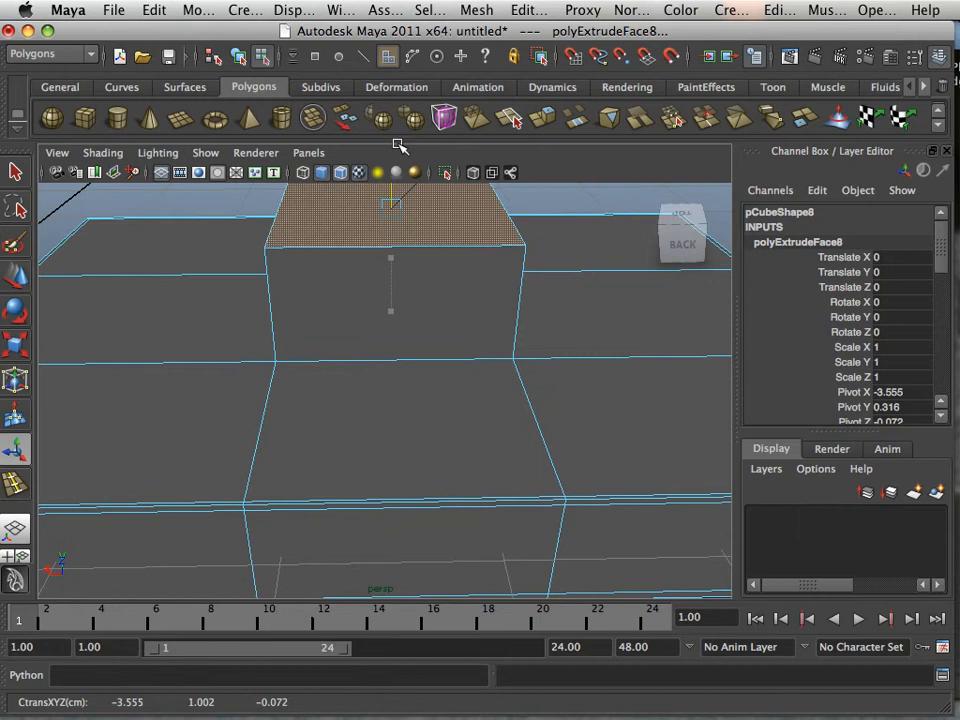
pyautogui.press('t')
pyautogui.keyDown('alt'); pyautogui.moveTo(429, 326); pyautogui.dragTo(392, 420); pyautogui.keyUp('alt')
pyautogui.moveTo(400, 290); pyautogui.dragTo(401, 270)
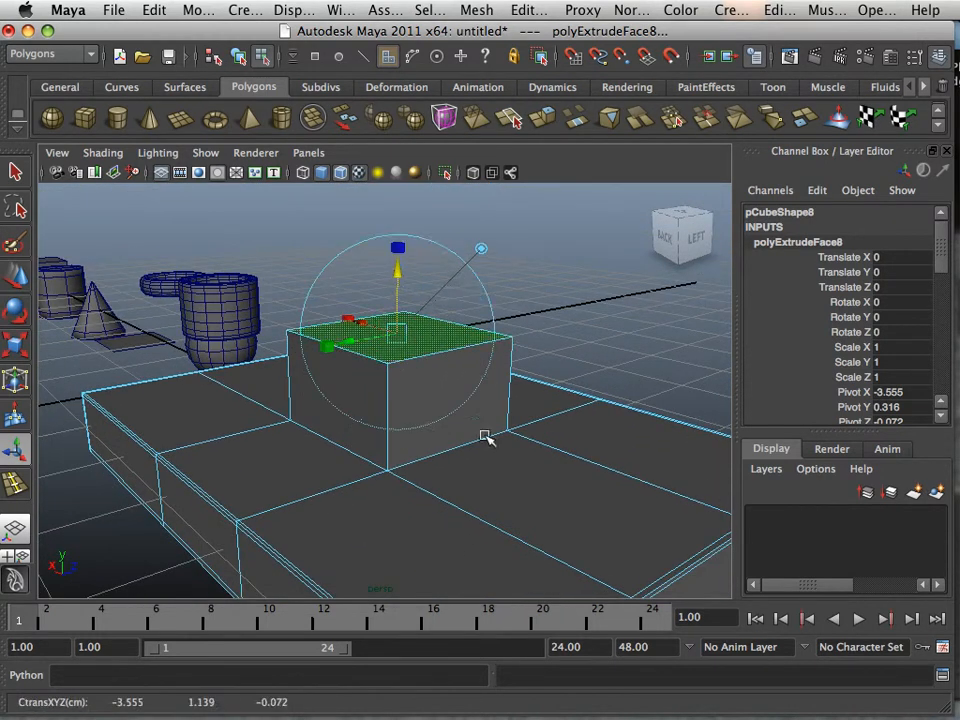
# Switch back to object selection, preview the slab and its extruded block with smoothing, and return to the unsmoothed display.
pyautogui.keyDown('alt'); pyautogui.moveTo(486, 437); pyautogui.dragTo(304, 471, button='right'); pyautogui.keyUp('alt')
pyautogui.keyDown('alt'); pyautogui.moveTo(304, 471); pyautogui.dragTo(402, 443); pyautogui.keyUp('alt')
pyautogui.moveTo(405, 446); pyautogui.dragTo(382, 506, button='right')
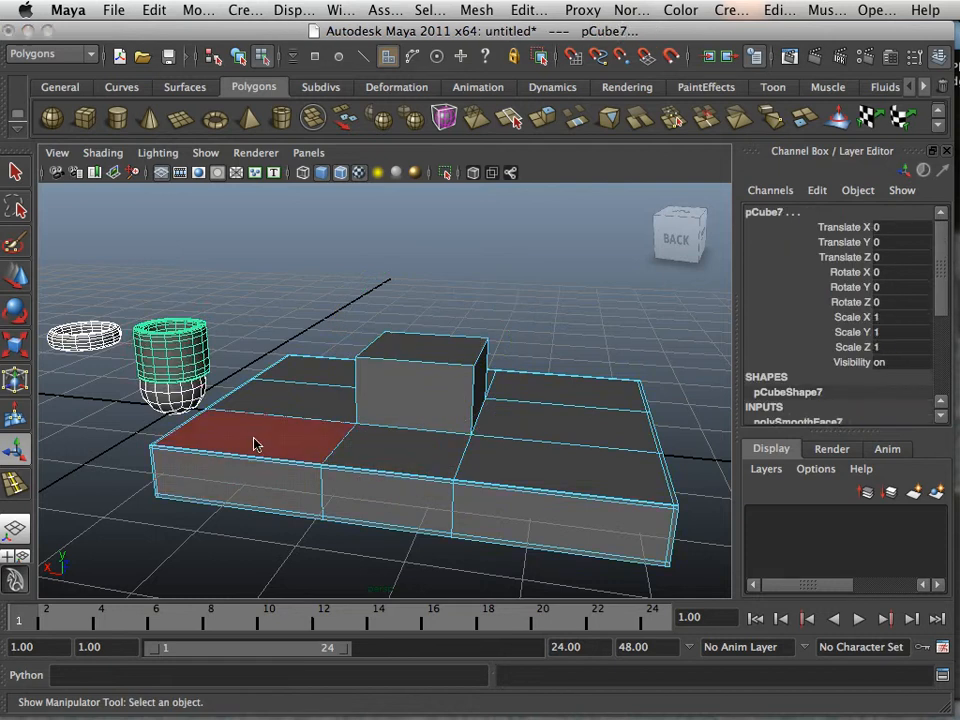
pyautogui.moveTo(254, 444); pyautogui.dragTo(349, 388, button='right')
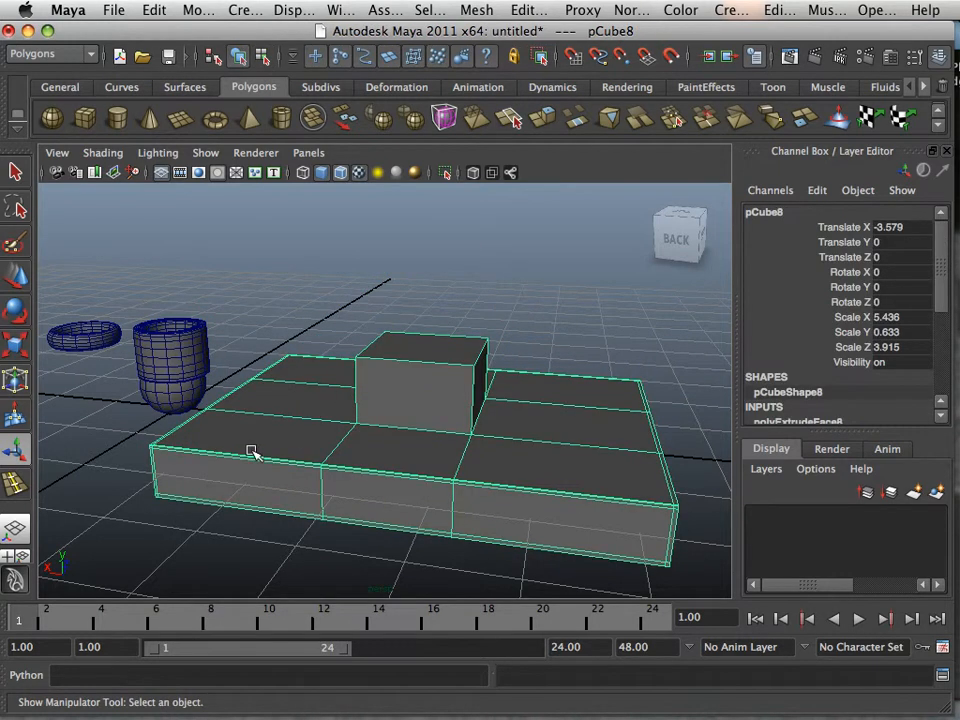
pyautogui.keyDown('alt'); pyautogui.moveTo(252, 453); pyautogui.dragTo(330, 472); pyautogui.keyUp('alt')
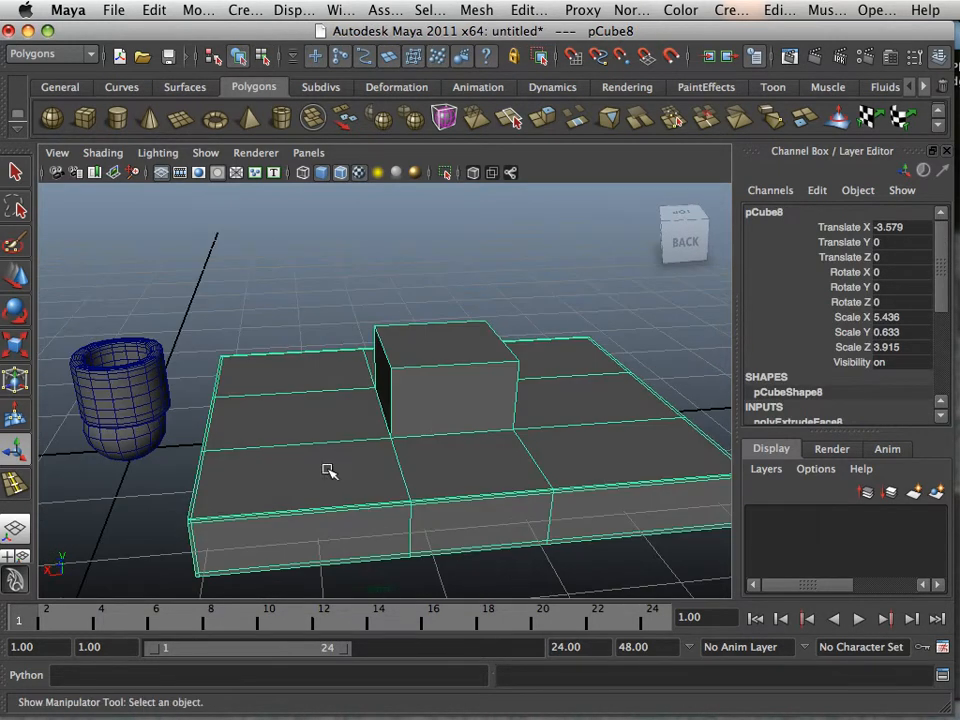
pyautogui.press('3')
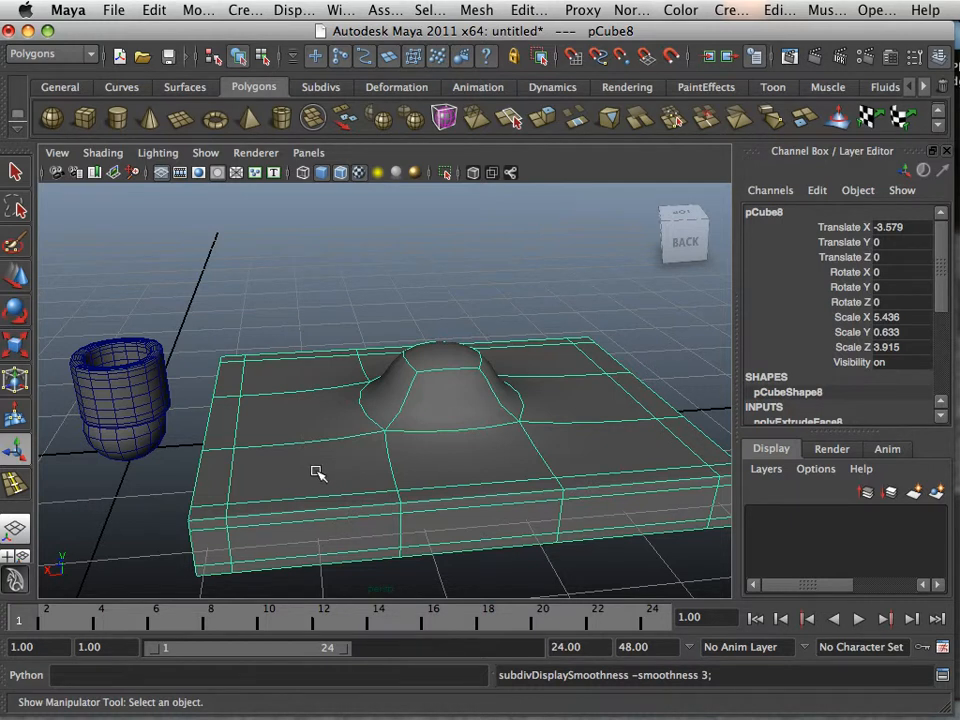
pyautogui.scroll(3, 318, 473)
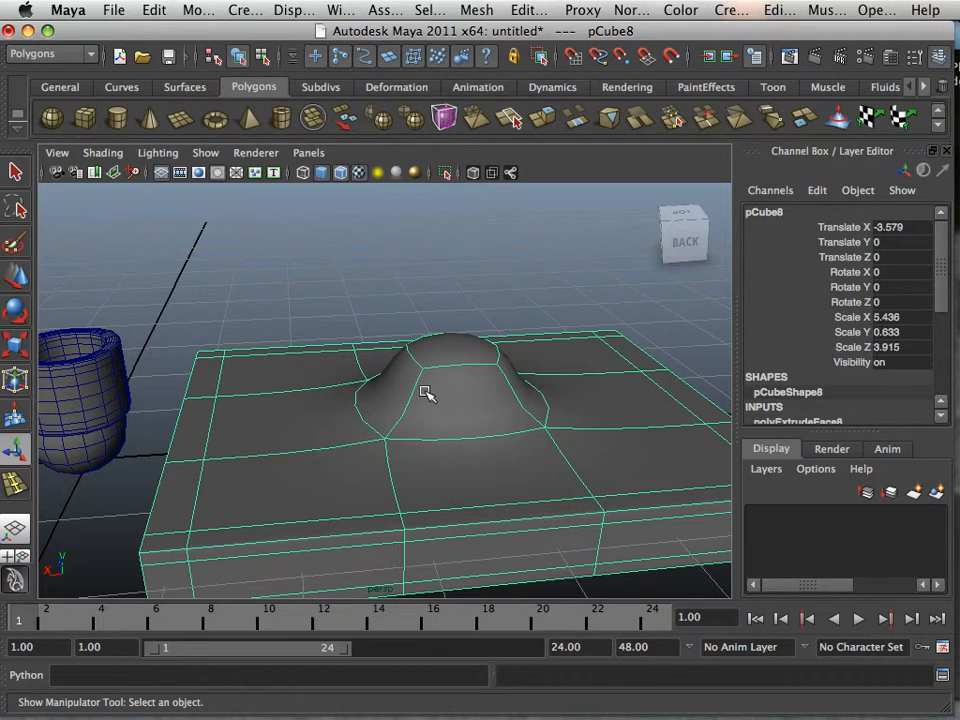
pyautogui.press('1')
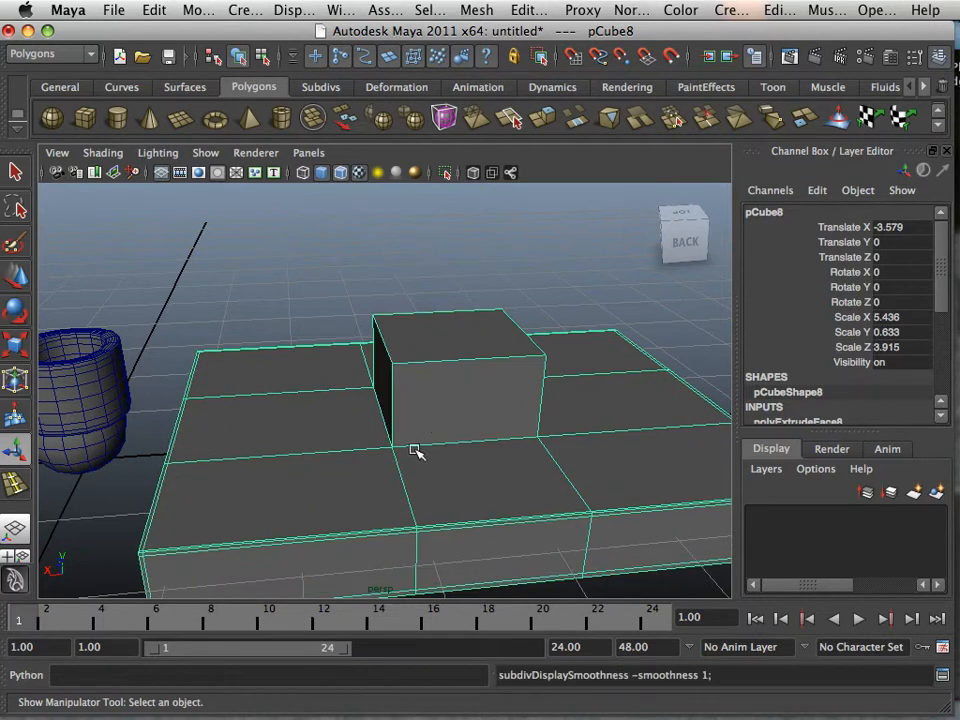
# Insert four edge loops across the slab, one close to each side of the extruded block.
pyautogui.click(468, 12)
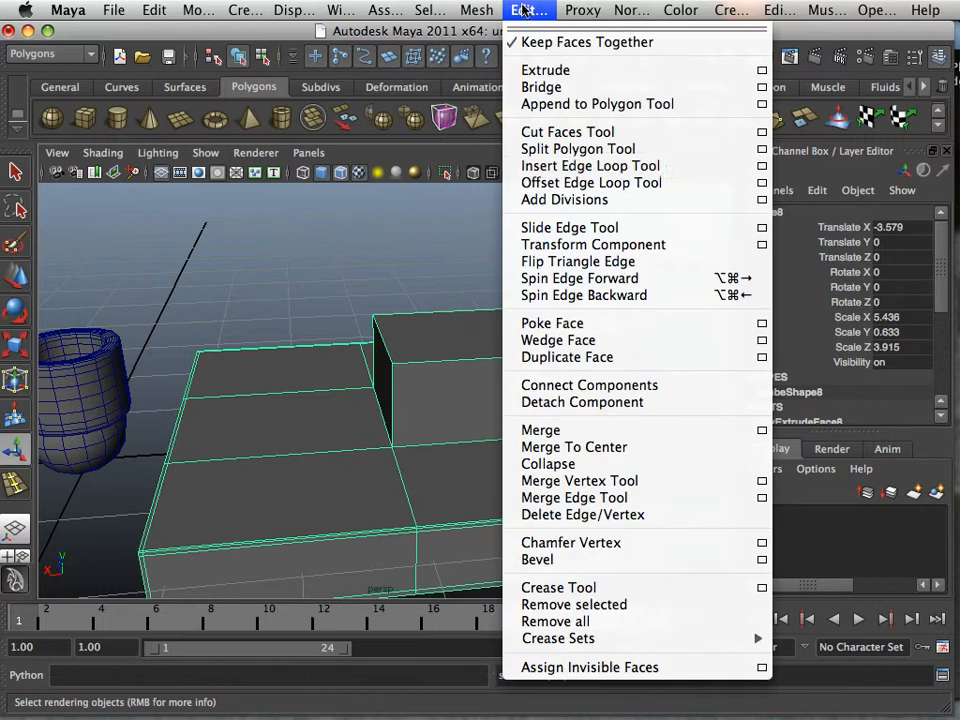
pyautogui.click(533, 167)
pyautogui.keyDown('alt'); pyautogui.moveTo(482, 448); pyautogui.dragTo(380, 390); pyautogui.keyUp('alt')
pyautogui.press('3')
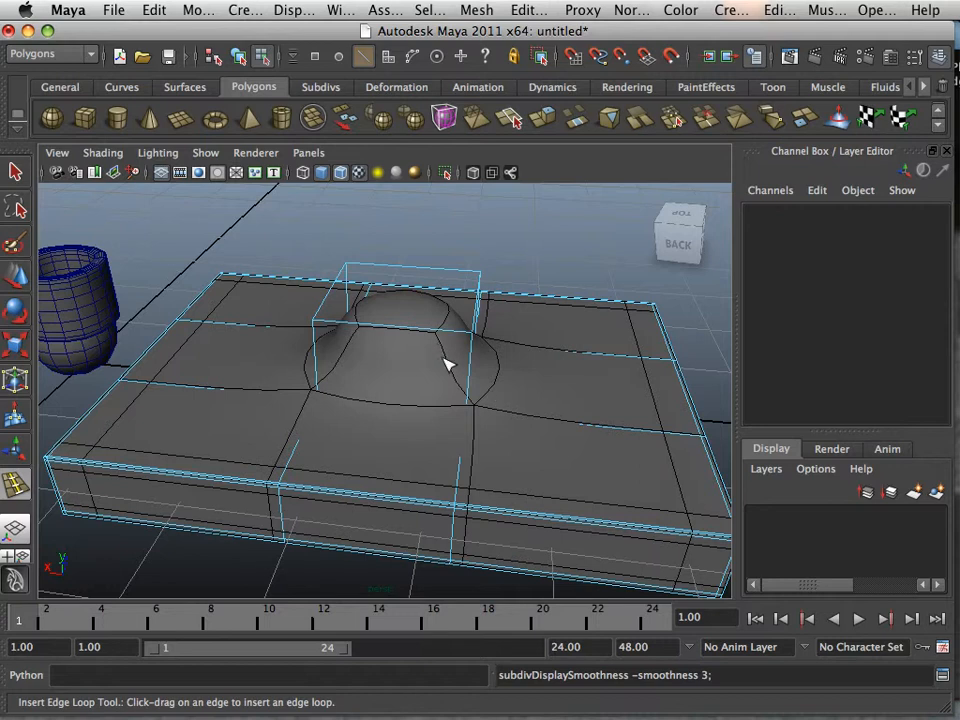
pyautogui.press('1')
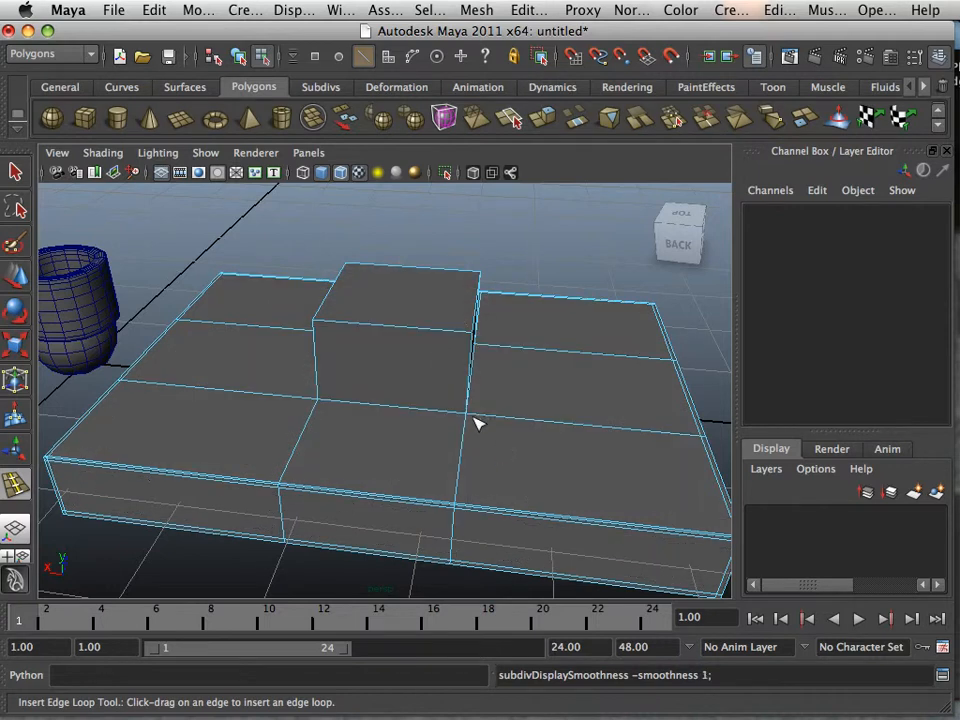
pyautogui.moveTo(476, 419); pyautogui.dragTo(471, 420)
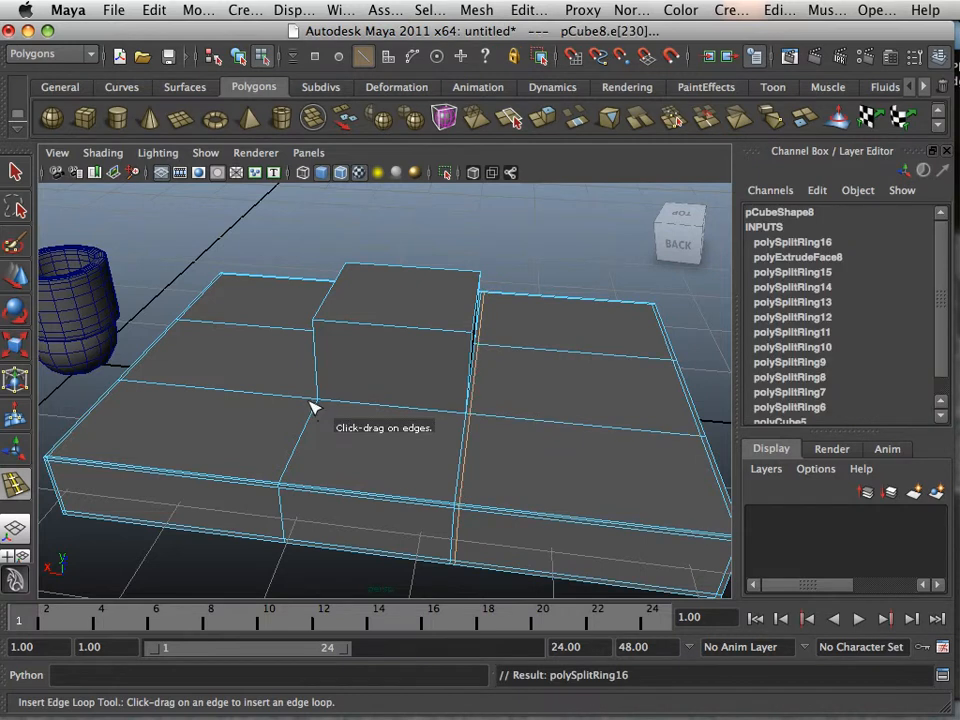
pyautogui.moveTo(311, 406); pyautogui.dragTo(320, 408)
pyautogui.keyDown('alt'); pyautogui.moveTo(320, 408); pyautogui.dragTo(360, 451); pyautogui.keyUp('alt')
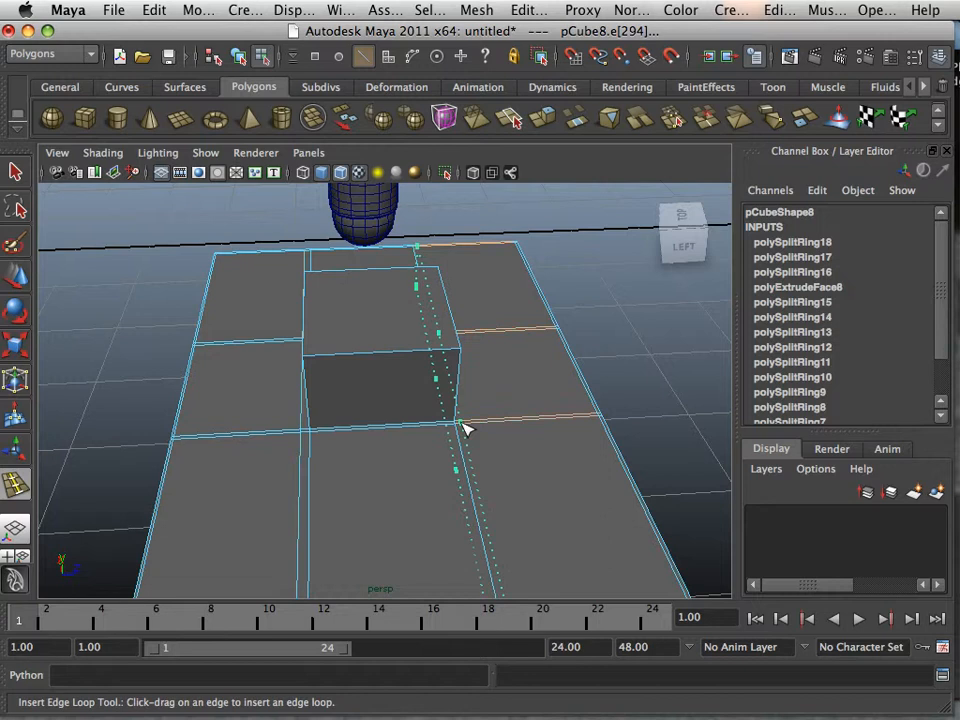
pyautogui.moveTo(465, 428); pyautogui.dragTo(465, 428)
pyautogui.moveTo(465, 428)
pyautogui.keyDown('alt'); pyautogui.mouseDown()
pyautogui.moveTo(311, 420)
pyautogui.moveTo(472, 420)
pyautogui.mouseUp(); pyautogui.keyUp('alt')
# Insert an edge loop around the extruded block close to its base, and check the block's shape in smooth display.
pyautogui.press('3')
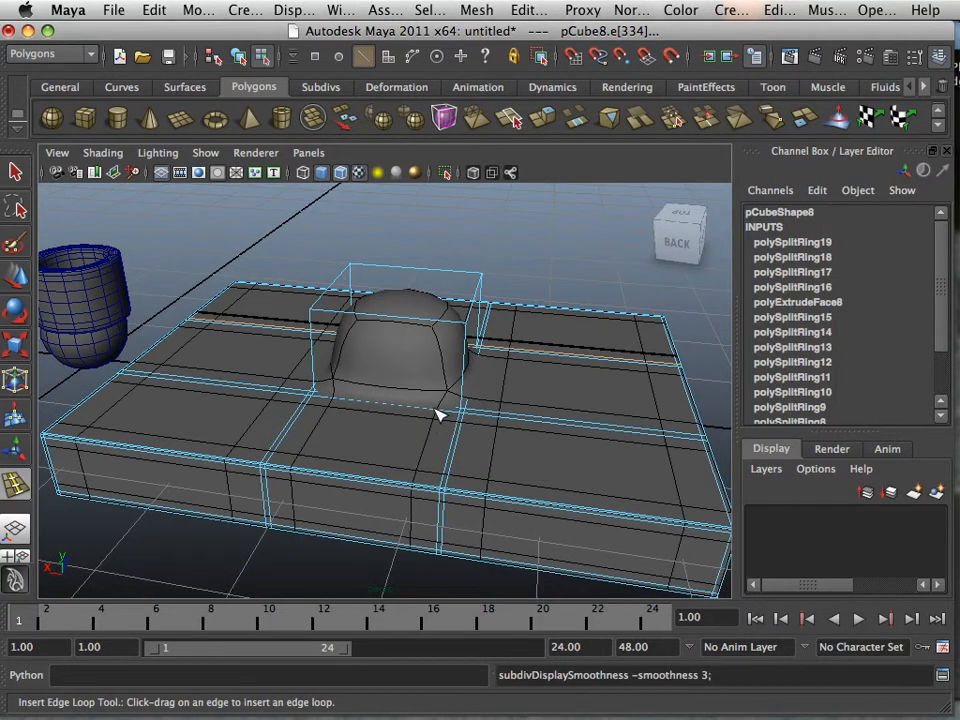
pyautogui.moveTo(293, 416)
pyautogui.keyDown('alt'); pyautogui.mouseDown()
pyautogui.moveTo(356, 446)
pyautogui.moveTo(351, 463)
pyautogui.moveTo(304, 392)
pyautogui.moveTo(306, 406)
pyautogui.mouseUp(); pyautogui.keyUp('alt')
pyautogui.scroll(5, 433, 450)
pyautogui.keyDown('alt'); pyautogui.moveTo(433, 450); pyautogui.dragTo(403, 405); pyautogui.keyUp('alt')
pyautogui.press('1')
pyautogui.press('3')
pyautogui.keyDown('alt'); pyautogui.moveTo(403, 405); pyautogui.dragTo(405, 428, button='middle'); pyautogui.keyUp('alt')
pyautogui.keyDown('alt'); pyautogui.moveTo(405, 428); pyautogui.dragTo(278, 405); pyautogui.keyUp('alt')
# Return to object selection and move the small smoothed cube pCube3 along X to about -5.07, beside the slab's dome.
pyautogui.press('w')
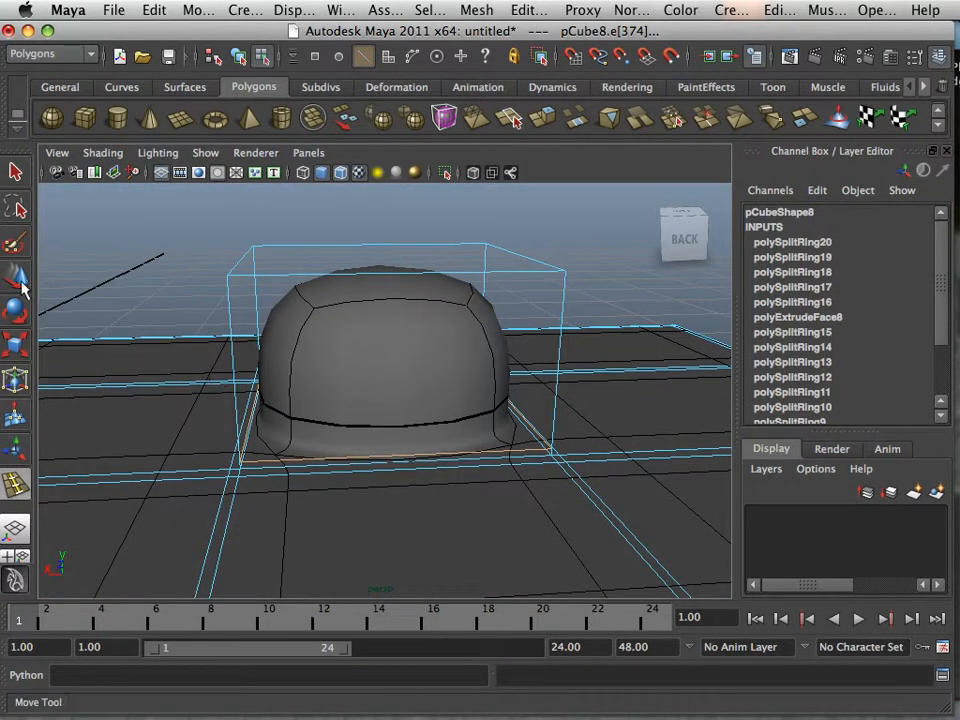
pyautogui.moveTo(266, 346); pyautogui.dragTo(310, 325, button='right')
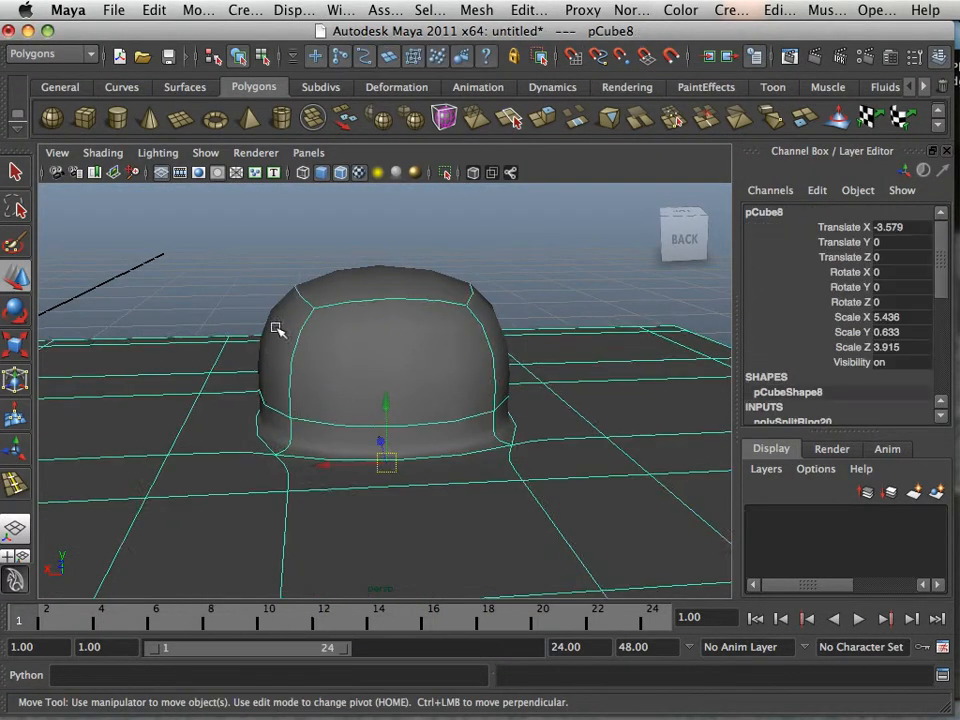
pyautogui.scroll(-5, 199, 328)
pyautogui.keyDown('alt'); pyautogui.moveTo(199, 328); pyautogui.dragTo(193, 379); pyautogui.keyUp('alt')
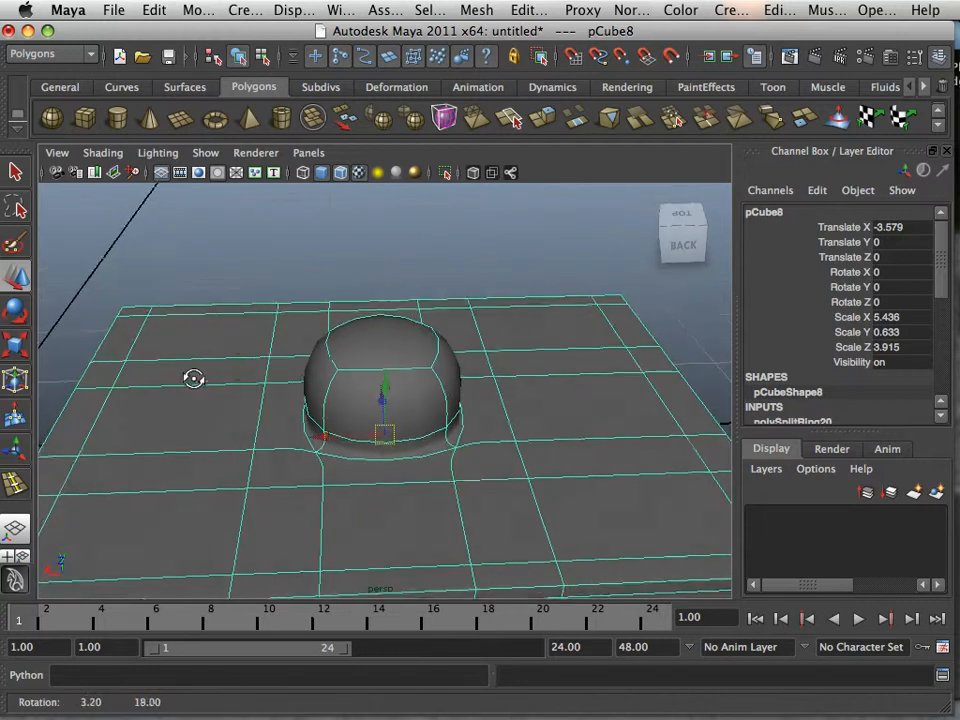
pyautogui.keyDown('alt'); pyautogui.moveTo(193, 379); pyautogui.dragTo(46, 338, button='right'); pyautogui.keyUp('alt')
pyautogui.keyDown('alt'); pyautogui.moveTo(171, 354); pyautogui.dragTo(444, 352, button='middle'); pyautogui.keyUp('alt')
pyautogui.keyDown('alt'); pyautogui.moveTo(211, 408); pyautogui.dragTo(428, 386, button='middle'); pyautogui.keyUp('alt')
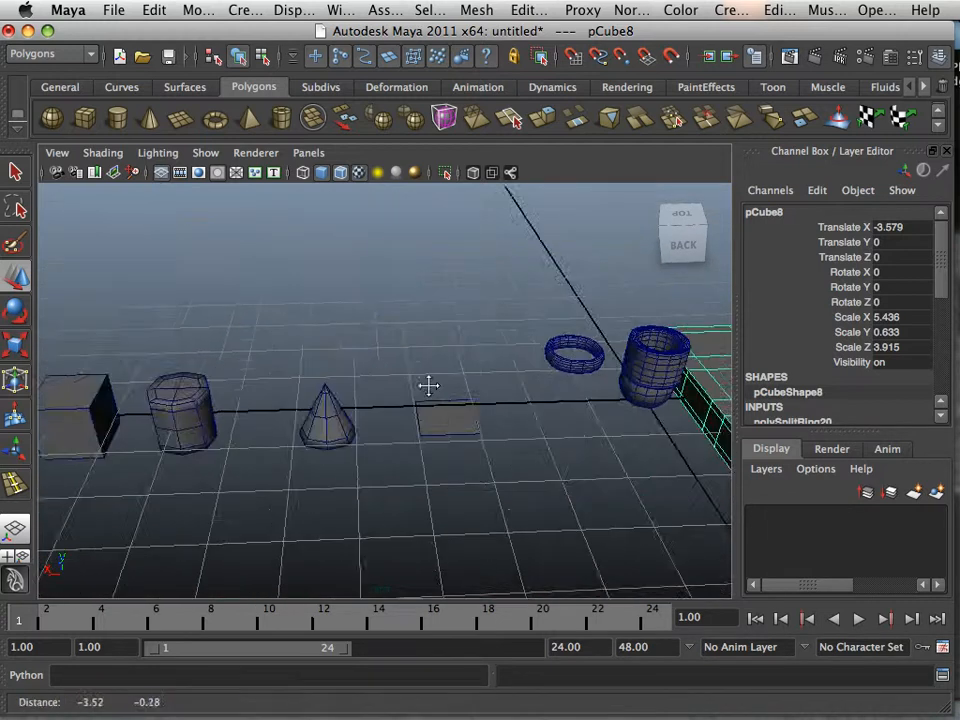
pyautogui.keyDown('alt'); pyautogui.moveTo(428, 386); pyautogui.dragTo(203, 392, button='right'); pyautogui.keyUp('alt')
pyautogui.click(262, 400)
pyautogui.moveTo(221, 398); pyautogui.dragTo(645, 412)
pyautogui.keyDown('alt'); pyautogui.moveTo(645, 412); pyautogui.dragTo(402, 423, button='middle'); pyautogui.keyUp('alt')
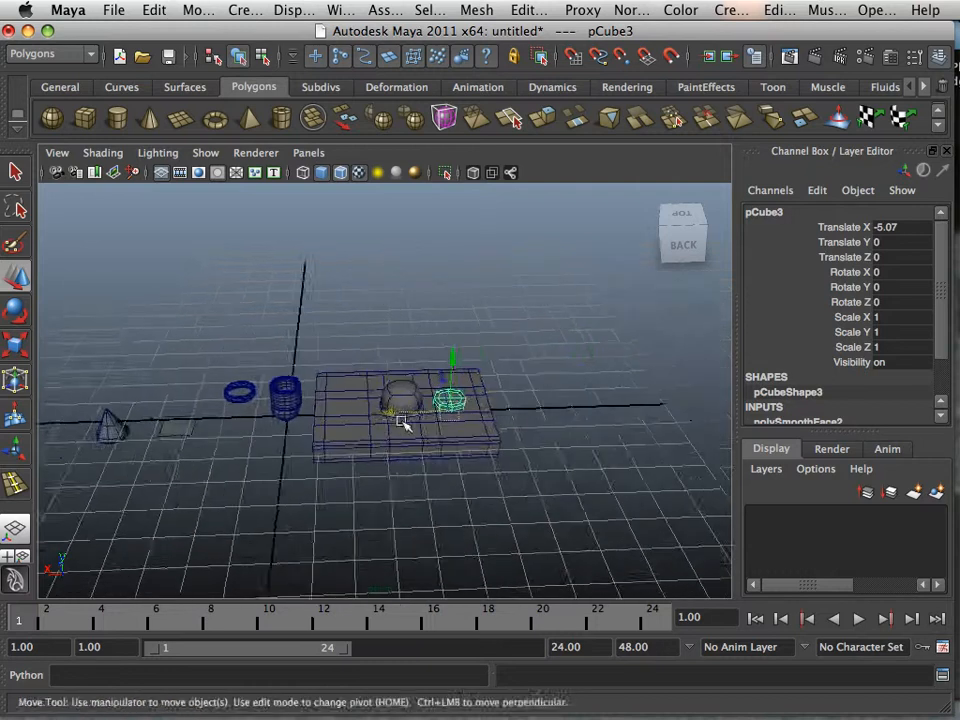
# Select the slab with the extruded block and return it to unsmoothed display.
pyautogui.keyDown('alt'); pyautogui.moveTo(402, 423); pyautogui.dragTo(510, 455, button='right'); pyautogui.keyUp('alt')
pyautogui.keyDown('alt'); pyautogui.moveTo(510, 455); pyautogui.dragTo(306, 450, button='middle'); pyautogui.keyUp('alt')
pyautogui.keyDown('alt'); pyautogui.moveTo(306, 450); pyautogui.dragTo(312, 397); pyautogui.keyUp('alt')
pyautogui.moveTo(516, 423); pyautogui.dragTo(298, 346)
pyautogui.click(293, 354)
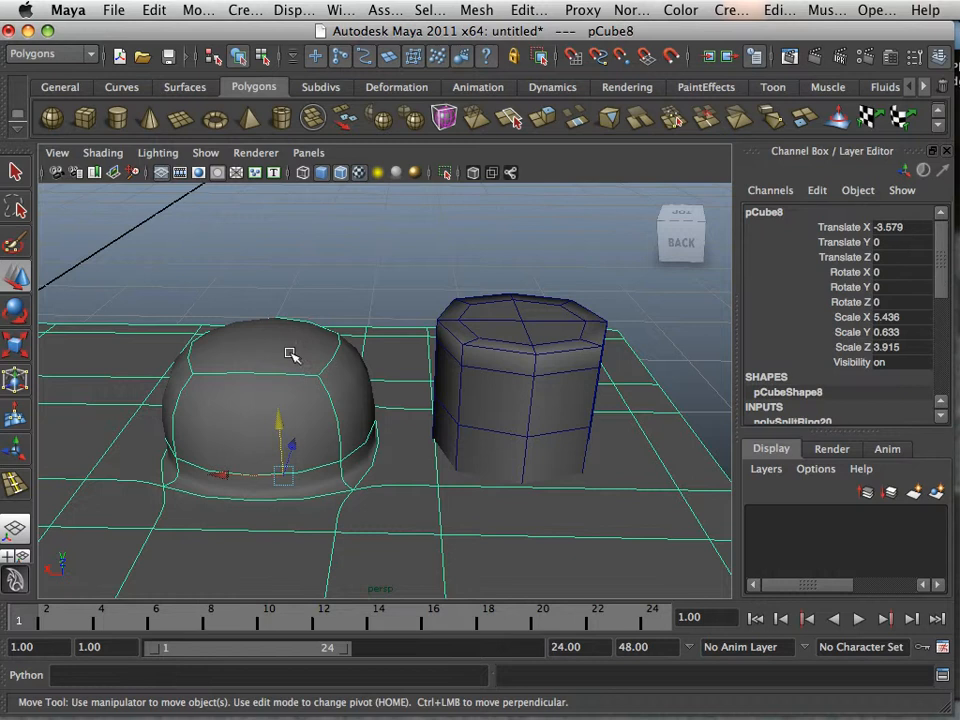
pyautogui.press('1')
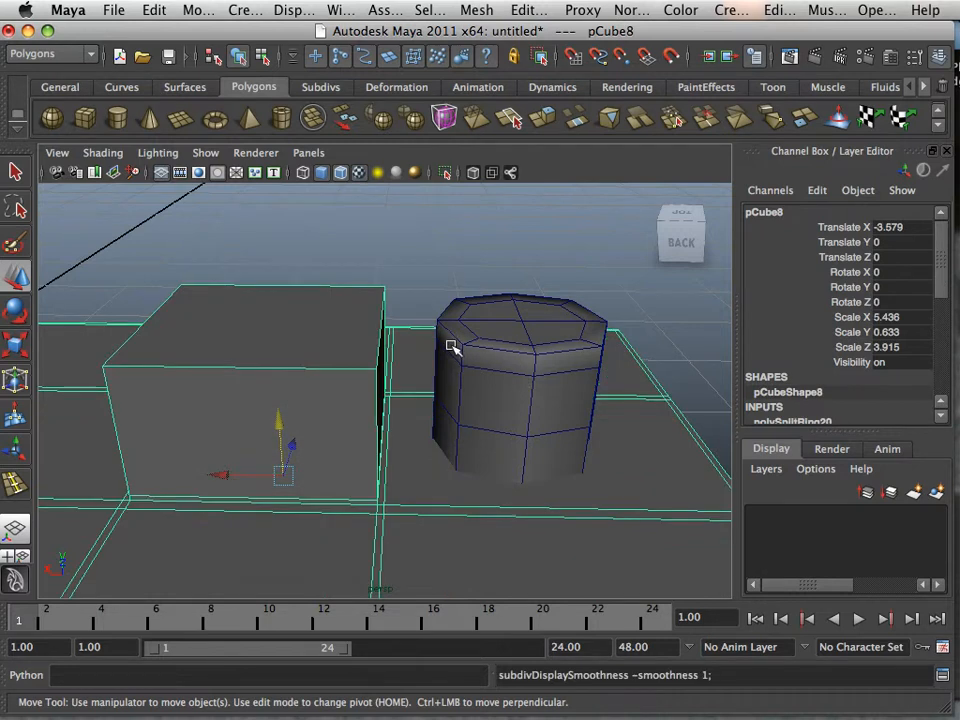
# Extrude the block's top face and scale the new face slightly inward along both horizontal axes to leave a narrow border.
pyautogui.keyDown('alt'); pyautogui.moveTo(451, 346); pyautogui.dragTo(450, 377); pyautogui.keyUp('alt')
pyautogui.moveTo(285, 373); pyautogui.dragTo(285, 390, button='right')
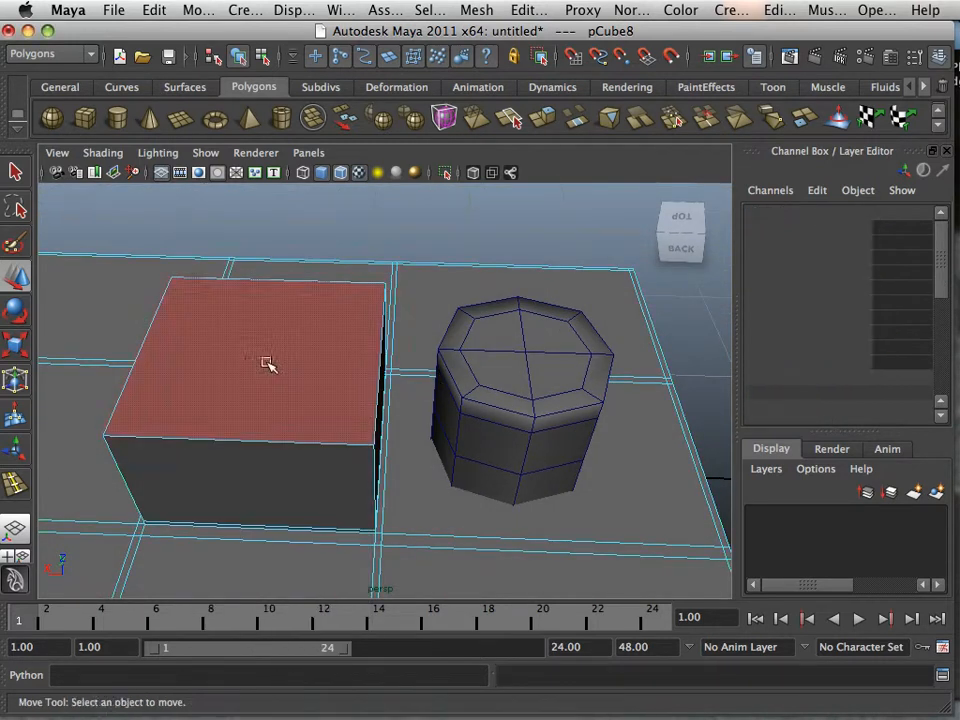
pyautogui.click(255, 352)
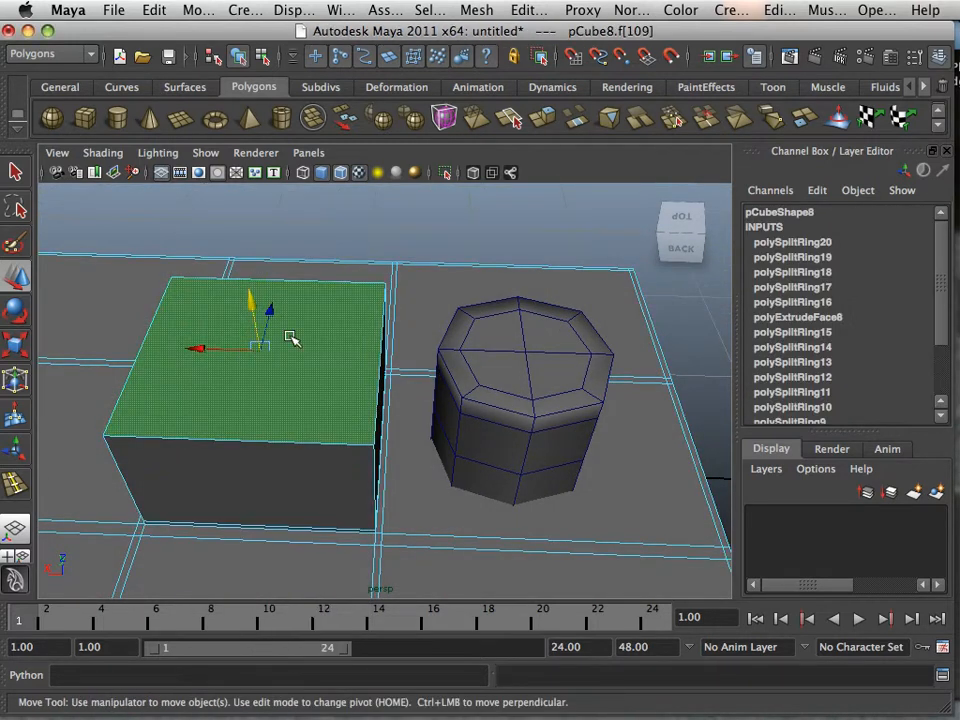
pyautogui.click(541, 122)
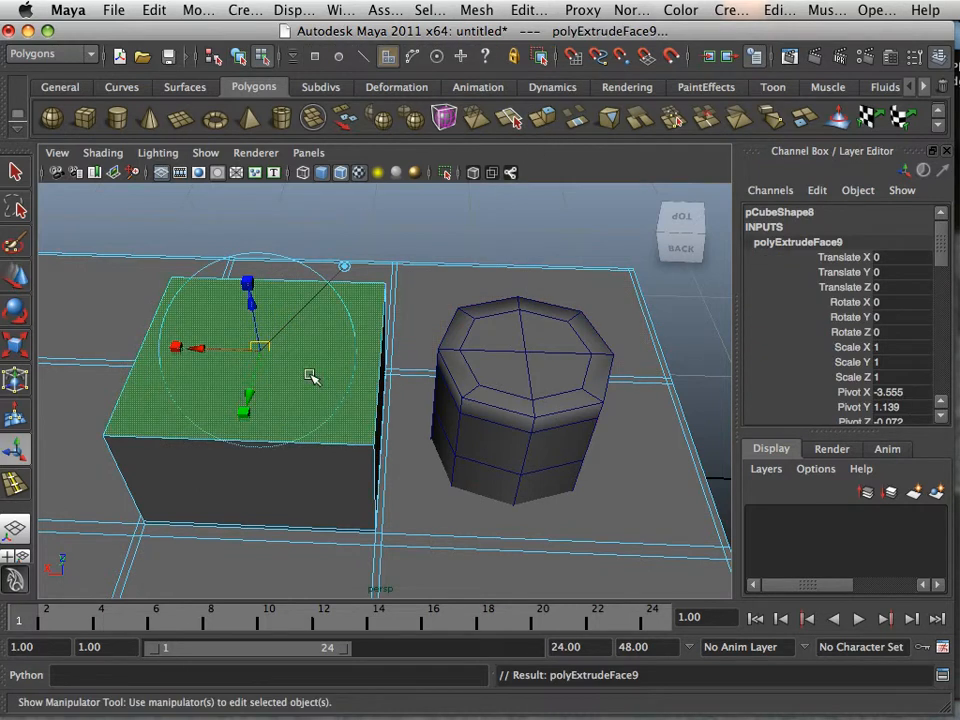
pyautogui.moveTo(174, 347); pyautogui.dragTo(180, 347)
pyautogui.moveTo(248, 414); pyautogui.dragTo(236, 408)
# Insert an edge loop around the extruded block just below its top edge, and preview the slab in smooth display.
pyautogui.keyDown('alt'); pyautogui.moveTo(133, 382); pyautogui.dragTo(186, 390); pyautogui.keyUp('alt')
pyautogui.keyDown('alt'); pyautogui.moveTo(186, 390); pyautogui.dragTo(266, 422, button='right'); pyautogui.keyUp('alt')
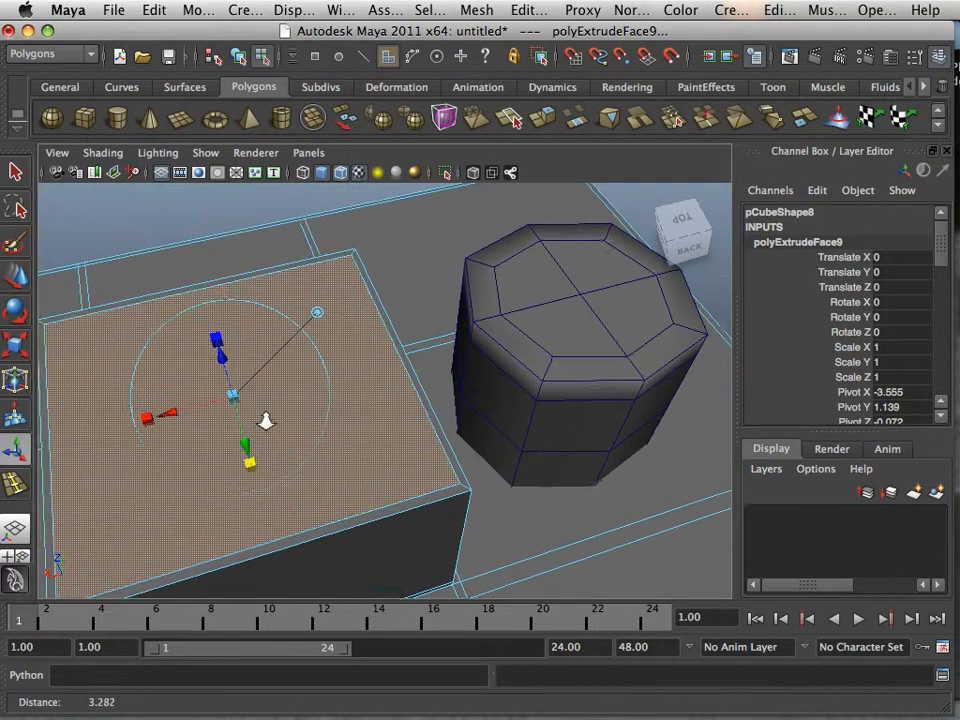
pyautogui.keyDown('alt'); pyautogui.moveTo(266, 422); pyautogui.dragTo(228, 364); pyautogui.keyUp('alt')
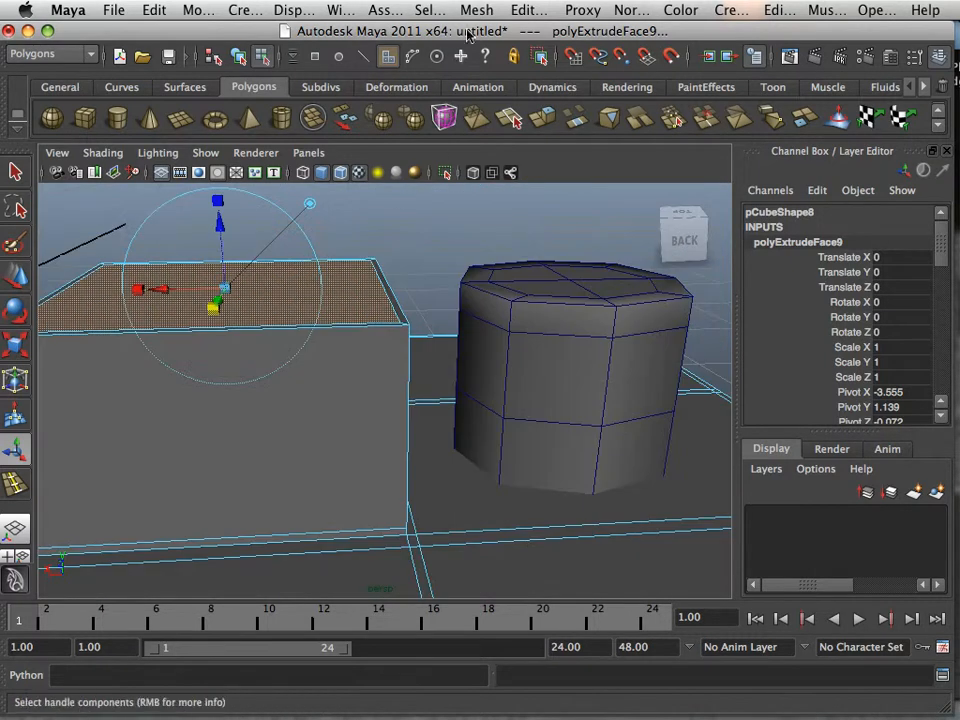
pyautogui.click(510, 8)
pyautogui.click(560, 163)
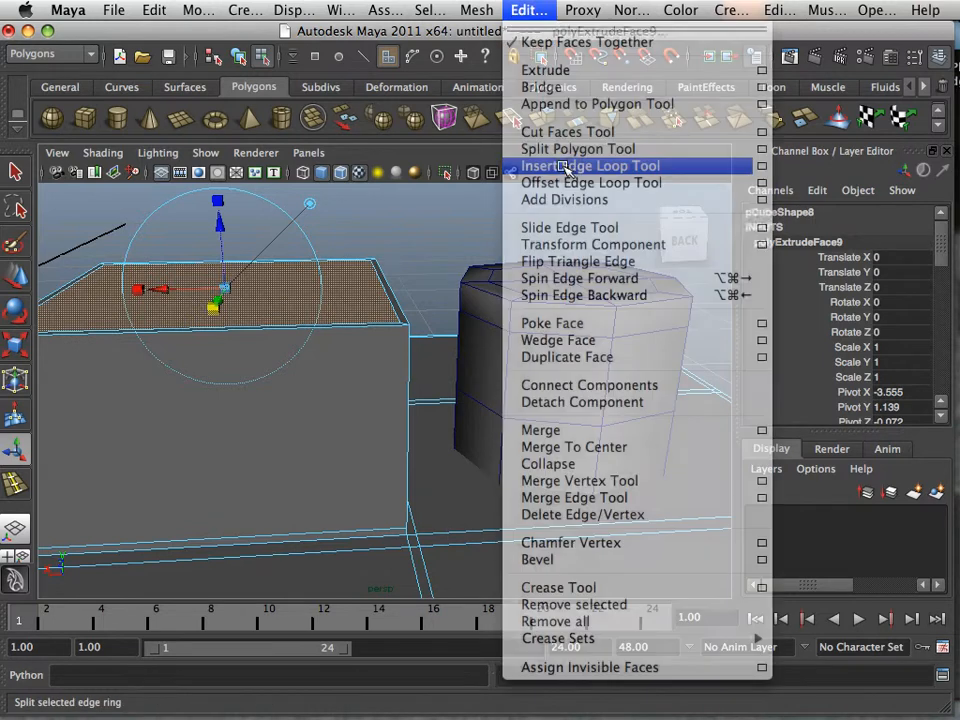
pyautogui.moveTo(411, 344); pyautogui.dragTo(412, 337)
pyautogui.scroll(-3, 456, 360)
pyautogui.keyDown('alt'); pyautogui.moveTo(345, 366); pyautogui.dragTo(343, 394); pyautogui.keyUp('alt')
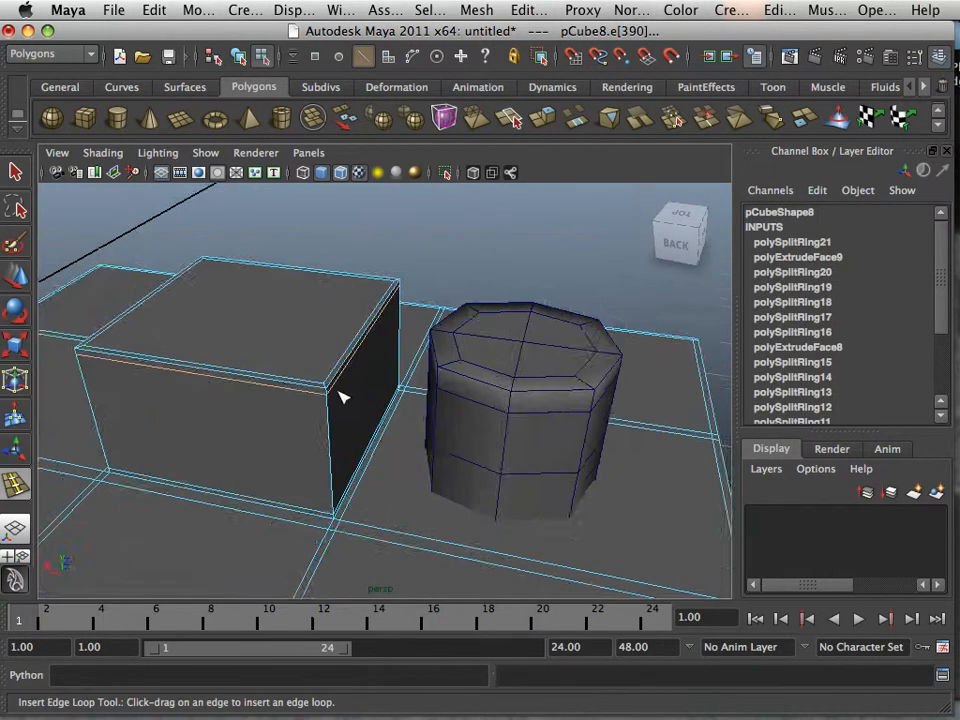
pyautogui.scroll(-5, 343, 394)
pyautogui.press('3')
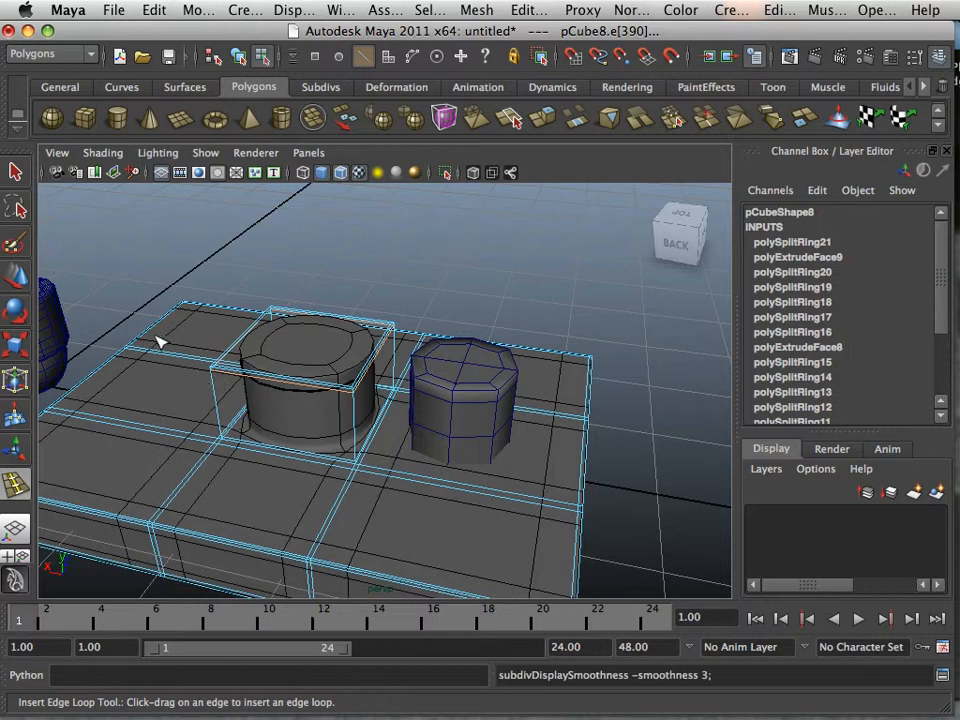
# Switch to the Move tool and examine the smoothed block's edges from several angles, comparing it with the small cube beside it.
pyautogui.click(16, 280)
pyautogui.keyDown('alt'); pyautogui.moveTo(178, 384); pyautogui.dragTo(222, 352); pyautogui.keyUp('alt')
pyautogui.keyDown('alt'); pyautogui.moveTo(240, 365); pyautogui.dragTo(437, 424, button='right'); pyautogui.keyUp('alt')
pyautogui.keyDown('alt'); pyautogui.moveTo(437, 424); pyautogui.dragTo(403, 416); pyautogui.keyUp('alt')
pyautogui.keyDown('alt'); pyautogui.moveTo(459, 435); pyautogui.dragTo(188, 408, button='right'); pyautogui.keyUp('alt')
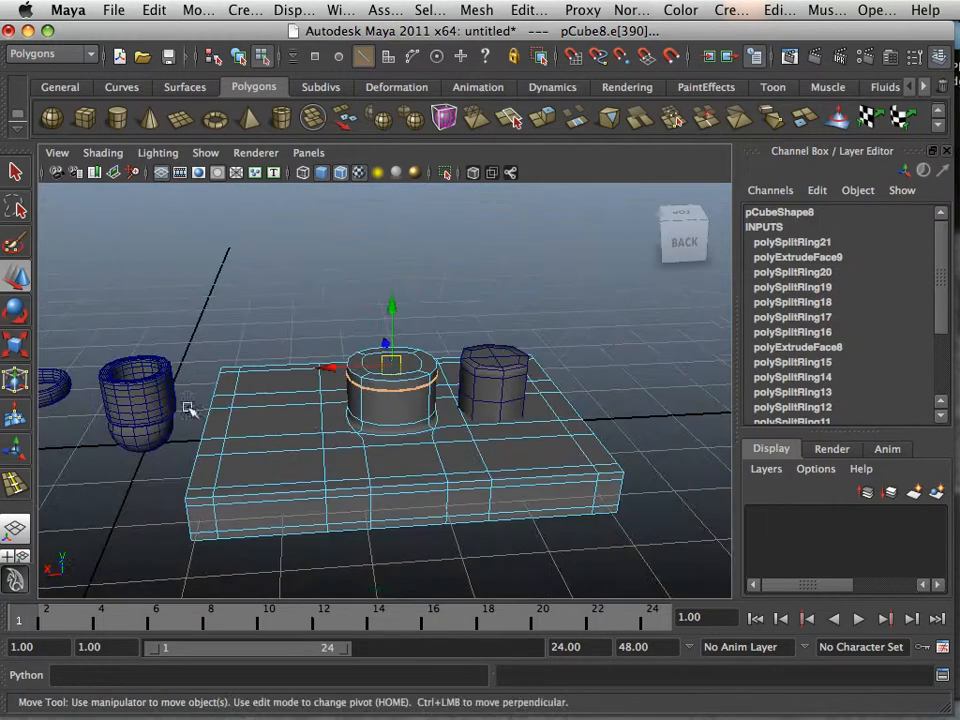
pyautogui.keyDown('alt'); pyautogui.moveTo(188, 408); pyautogui.dragTo(336, 399); pyautogui.keyUp('alt')
pyautogui.keyDown('alt'); pyautogui.moveTo(336, 399); pyautogui.dragTo(546, 407, button='right'); pyautogui.keyUp('alt')
# Return to object selection, move the small smoothed cube along X off the slab, and select and frame the slab.
pyautogui.moveTo(579, 343); pyautogui.dragTo(636, 338, button='right')
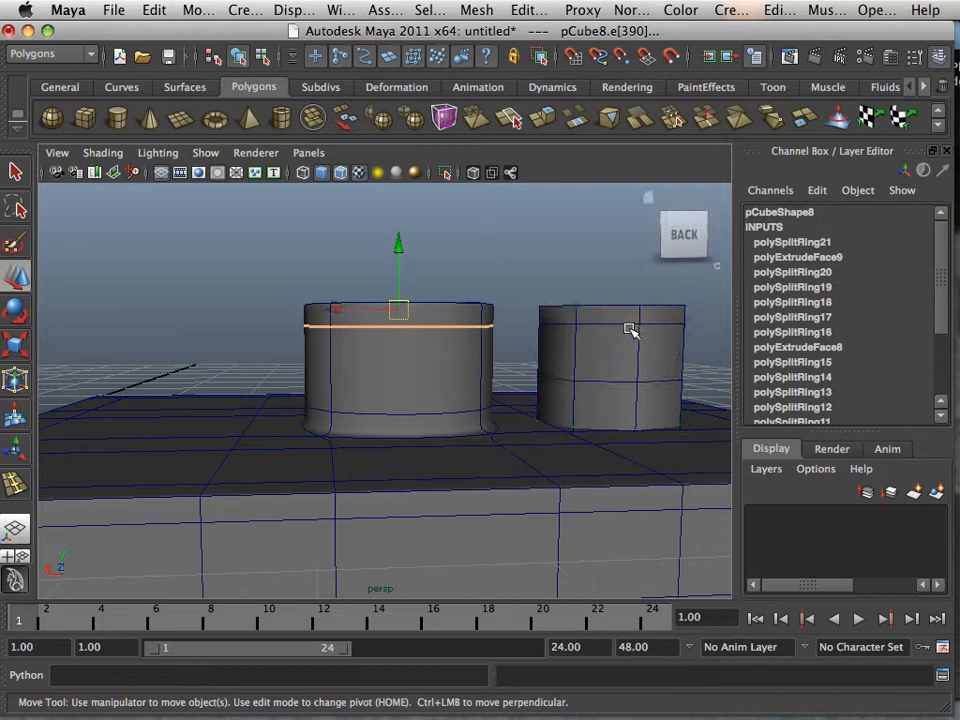
pyautogui.click(630, 330)
pyautogui.keyDown('alt'); pyautogui.moveTo(579, 336); pyautogui.dragTo(524, 345); pyautogui.keyUp('alt')
pyautogui.keyDown('alt'); pyautogui.moveTo(513, 372); pyautogui.dragTo(548, 380, button='right'); pyautogui.keyUp('alt')
pyautogui.moveTo(521, 389); pyautogui.dragTo(246, 426)
pyautogui.click(312, 390)
pyautogui.press('f')
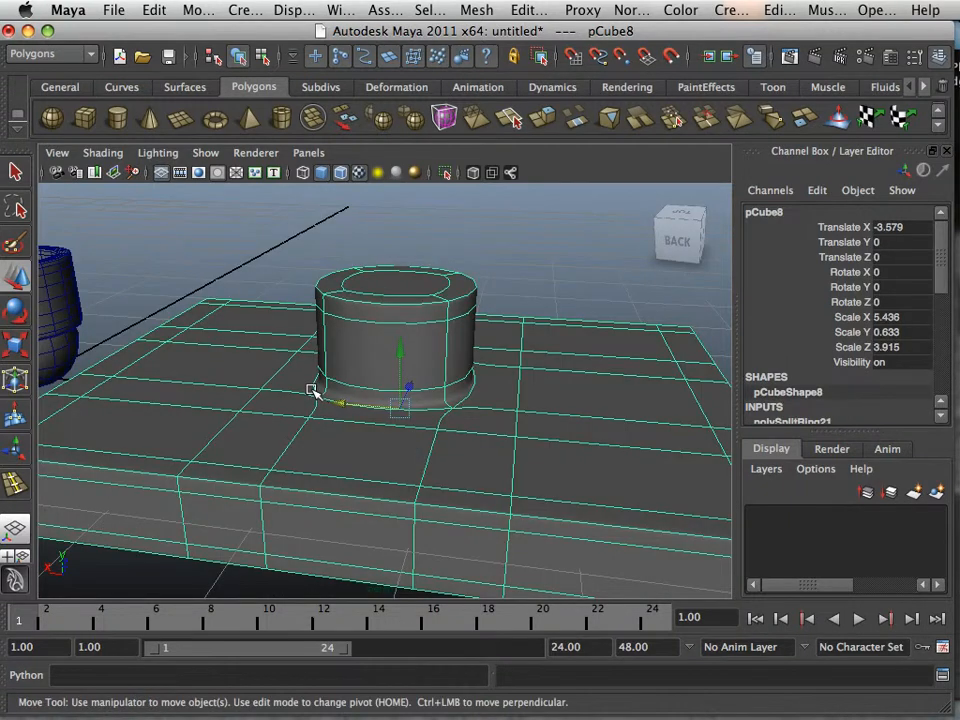